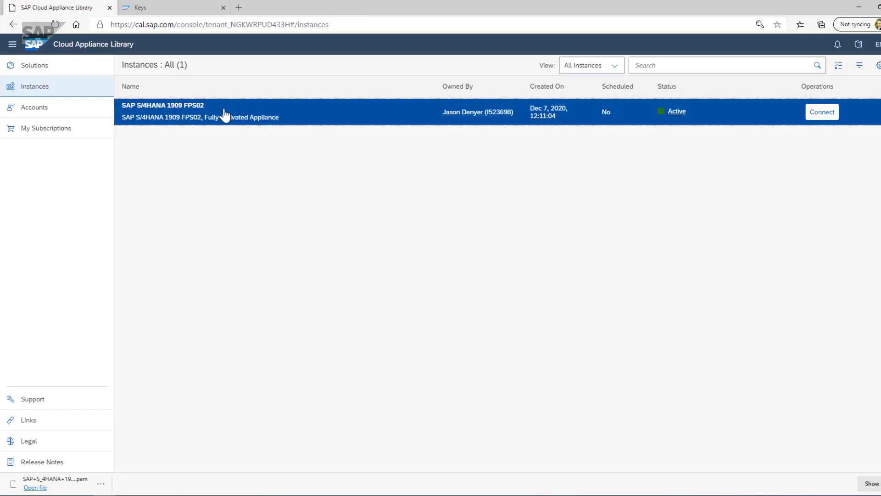
# Step: Open the SAP S/4HANA 1909 FPS02 instance and review its license status, solution info and virtual machines
pyautogui.click(225, 115)
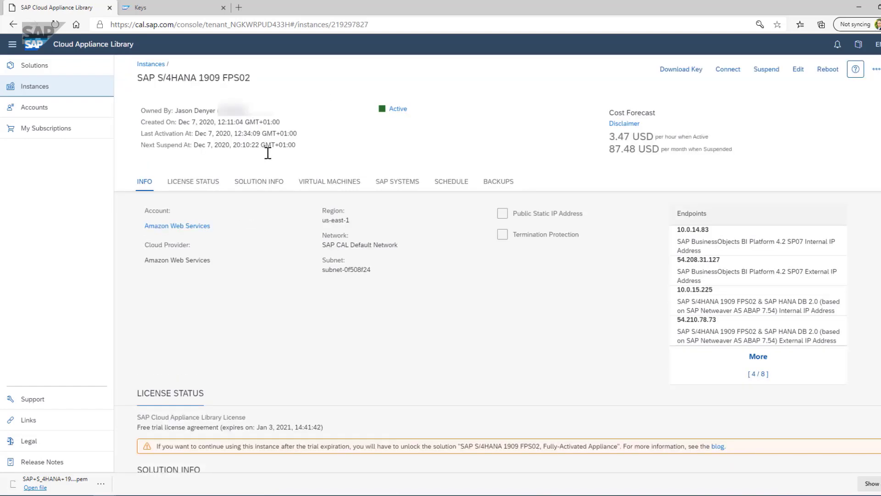
pyautogui.scroll(-7, 335, 209)
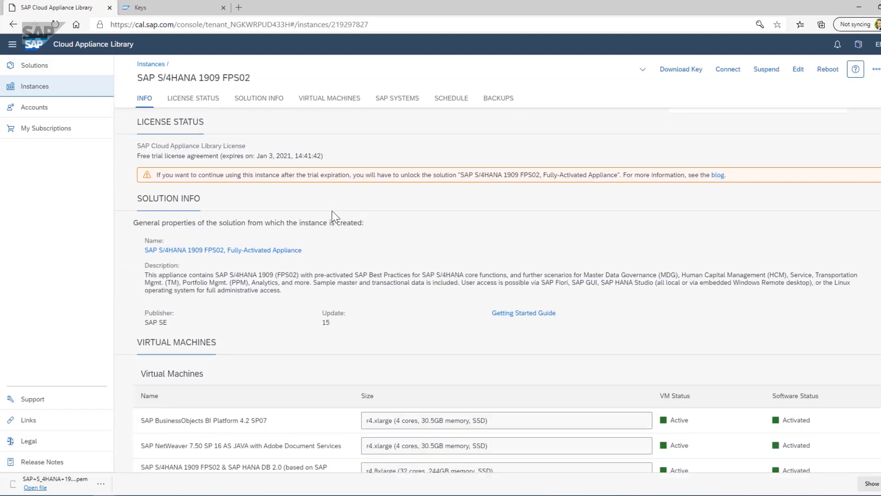
pyautogui.scroll(-4, 333, 211)
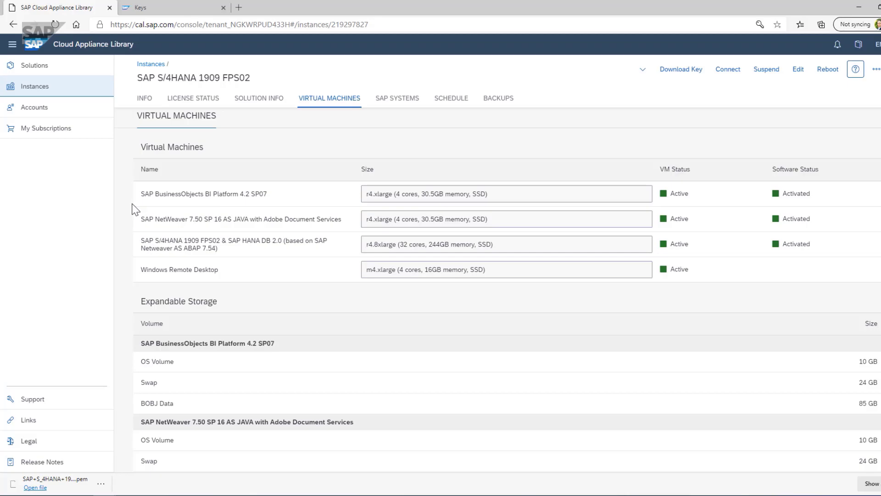
# Step: Launch the License Key Application from the SAP Support Portal's Keys page
pyautogui.click(151, 7)
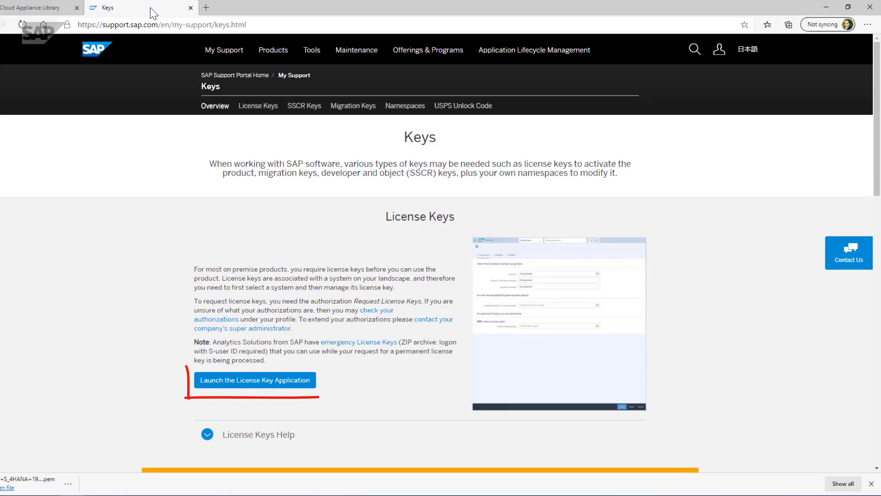
pyautogui.click(243, 382)
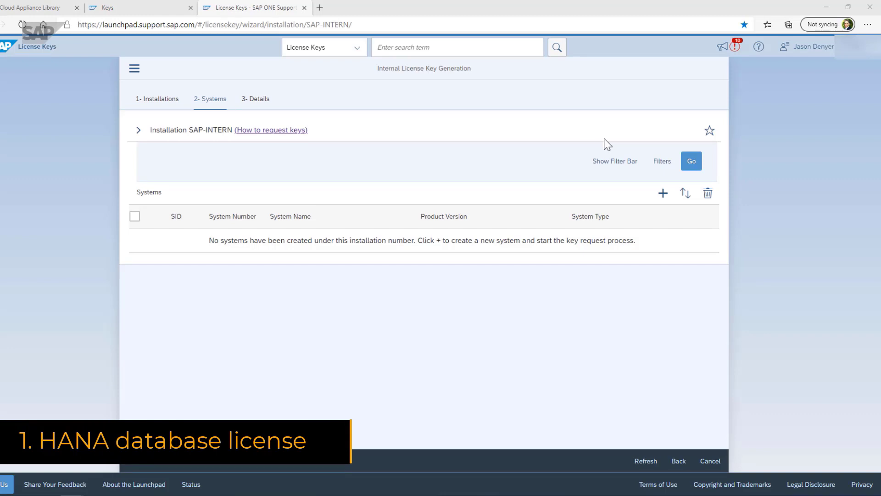
# Step: Add a new system for the product SAP HANA, platform edition with version SAP HANA, platform edition 2.0
pyautogui.click(664, 194)
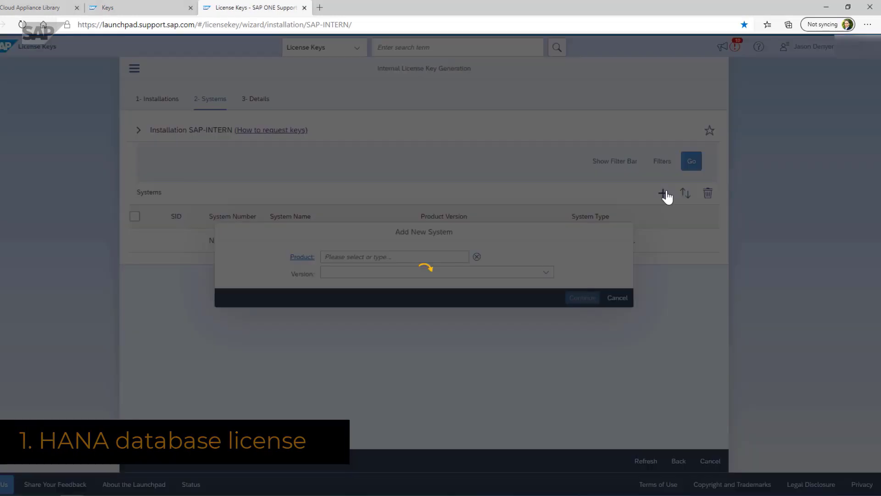
pyautogui.click(380, 257)
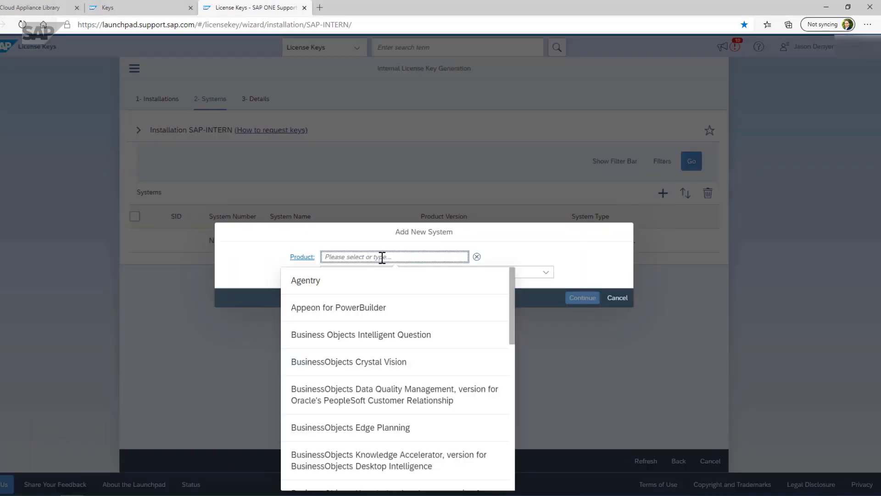
pyautogui.write('SAP HANA')
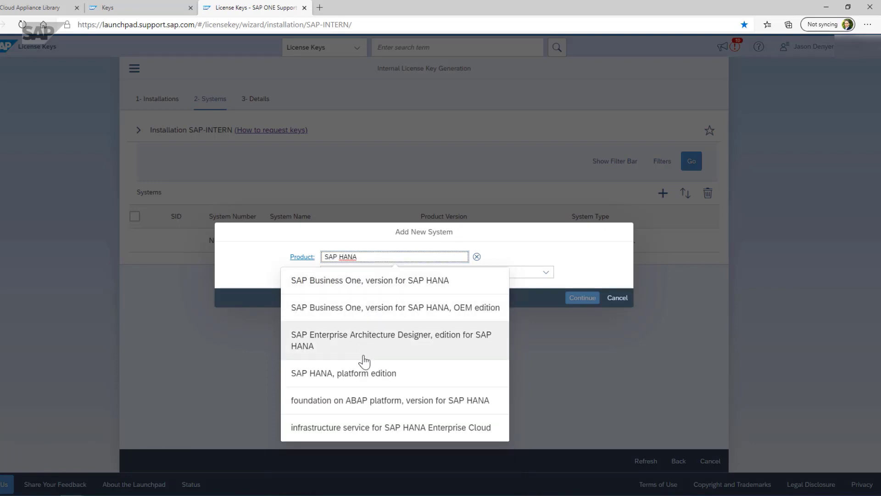
pyautogui.click(362, 374)
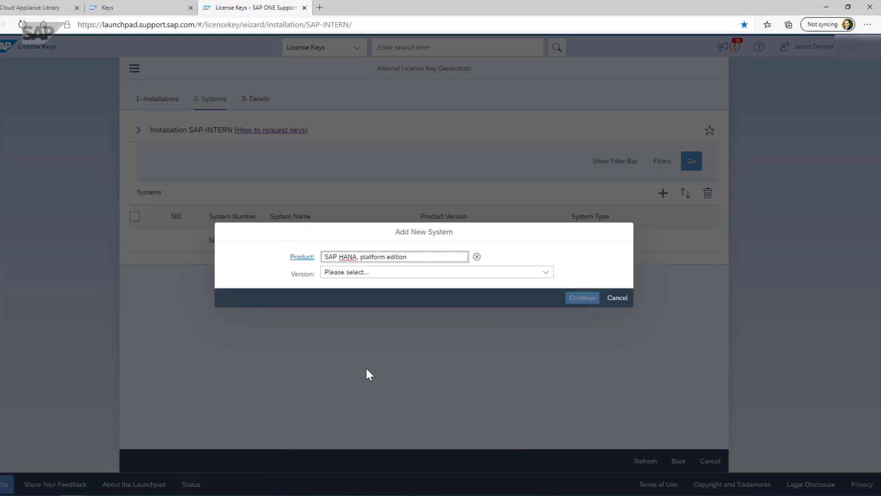
pyautogui.click(547, 274)
pyautogui.click(461, 301)
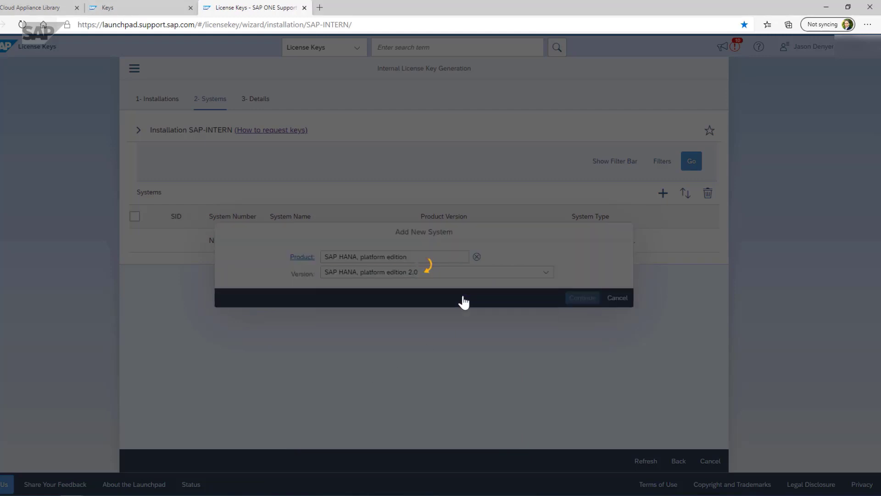
# Step: Give the new system the ID HDB, type Demo system, operating system Linux and infrastructure Private - On Premise, and continue
pyautogui.click(360, 250)
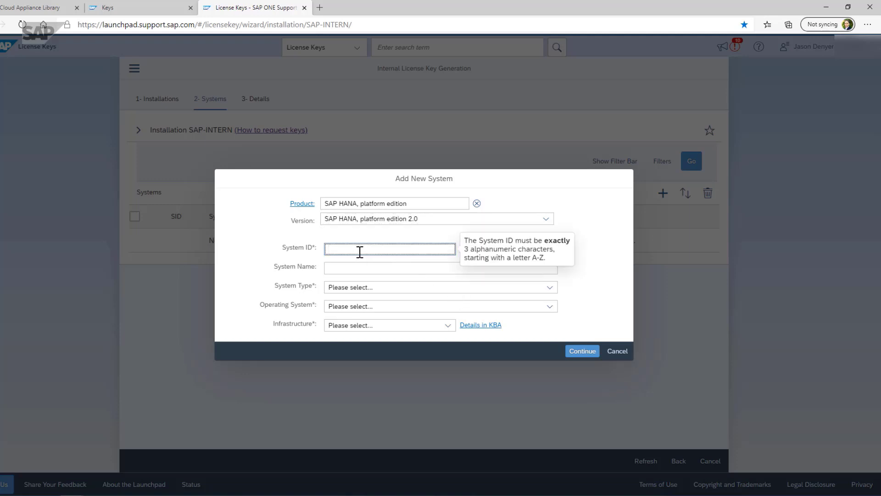
pyautogui.write('HDB')
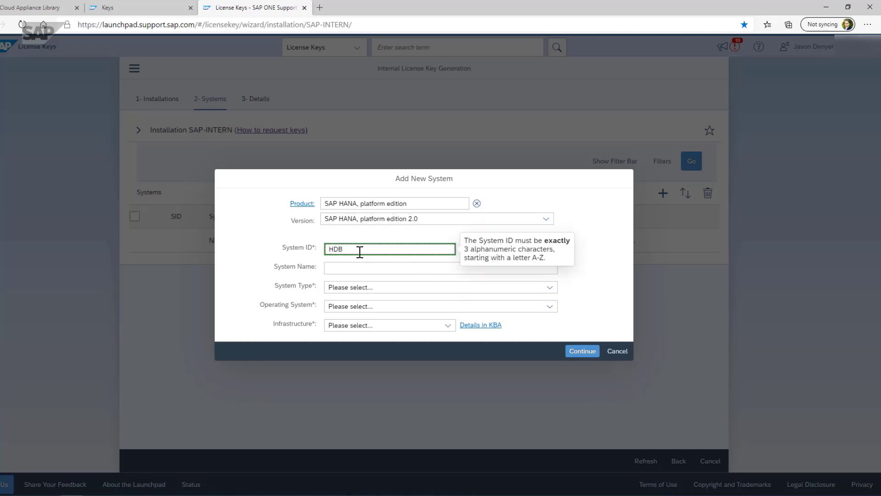
pyautogui.click(369, 293)
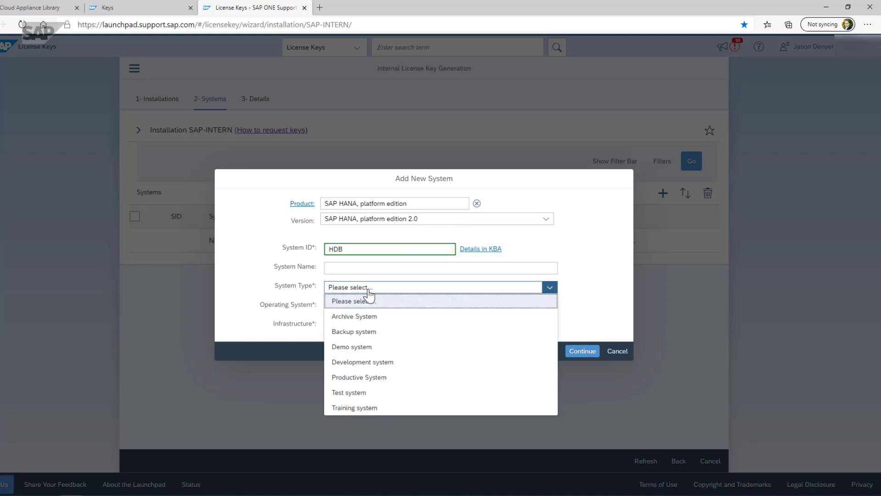
pyautogui.click(360, 346)
pyautogui.click(362, 306)
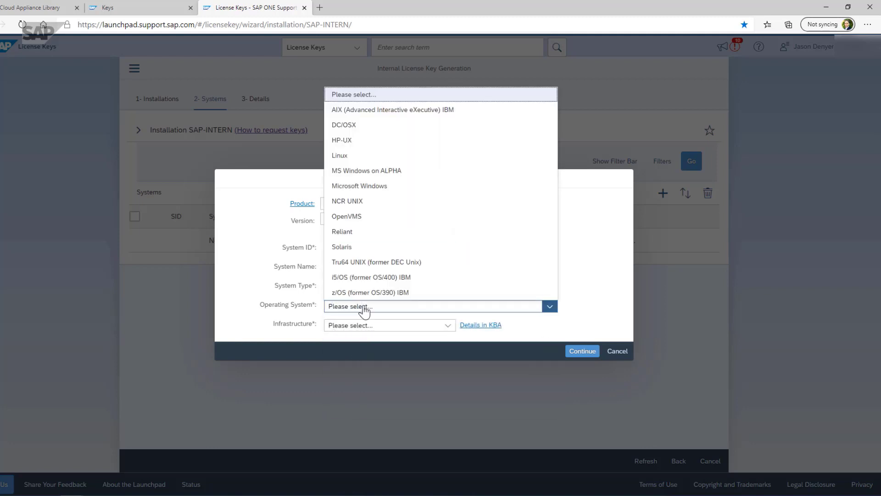
pyautogui.click(364, 155)
pyautogui.click(394, 327)
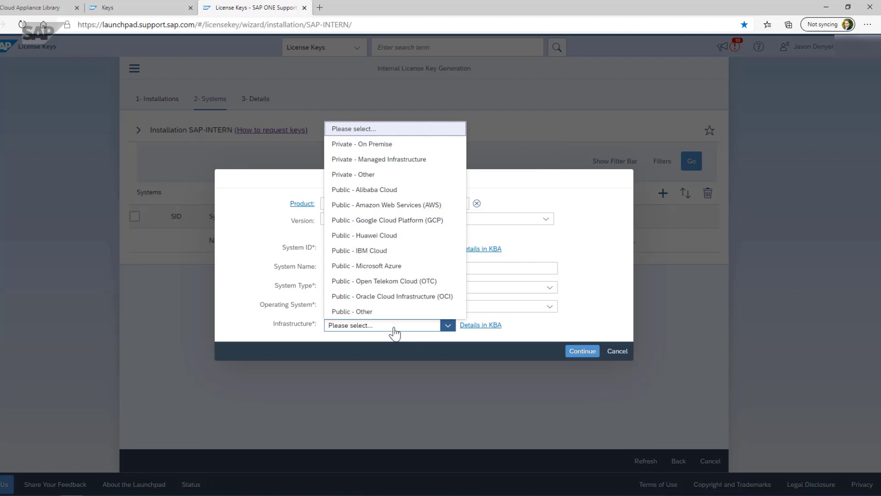
pyautogui.click(381, 145)
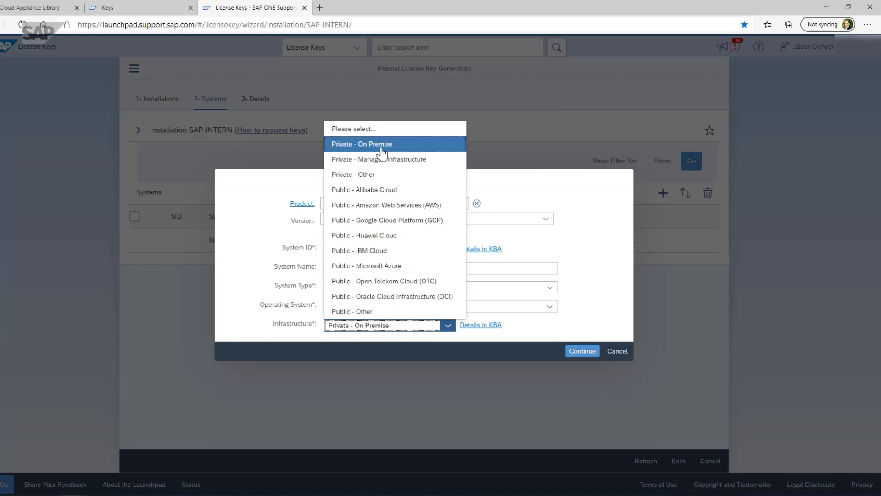
pyautogui.click(381, 145)
pyautogui.click(574, 353)
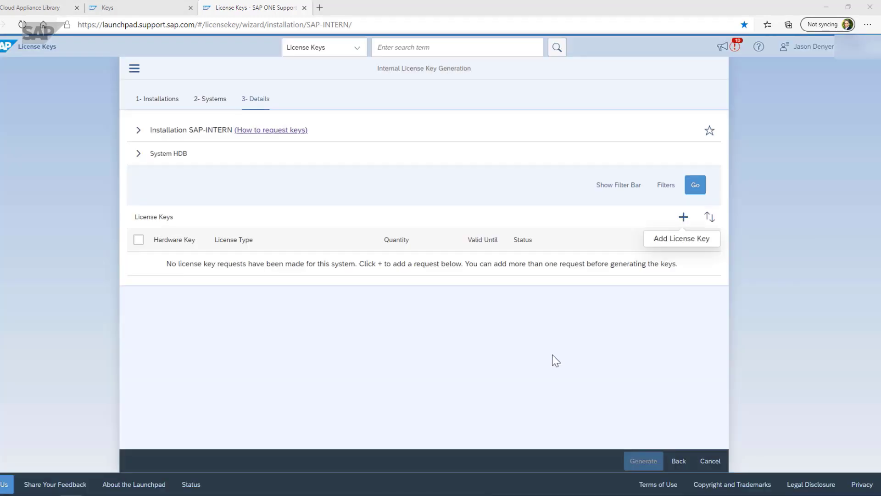
# Step: Create a license key request of type SAP In-memory Appliance platform and go to its hardware key entry
pyautogui.click(685, 224)
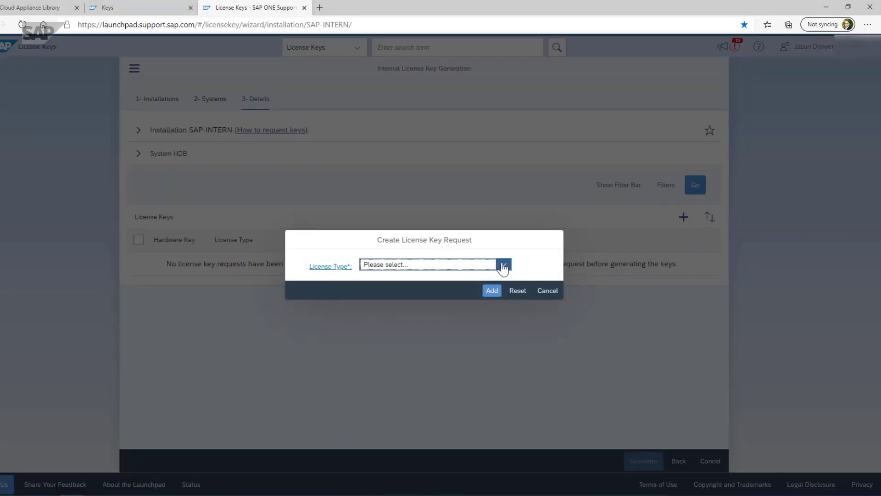
pyautogui.click(503, 265)
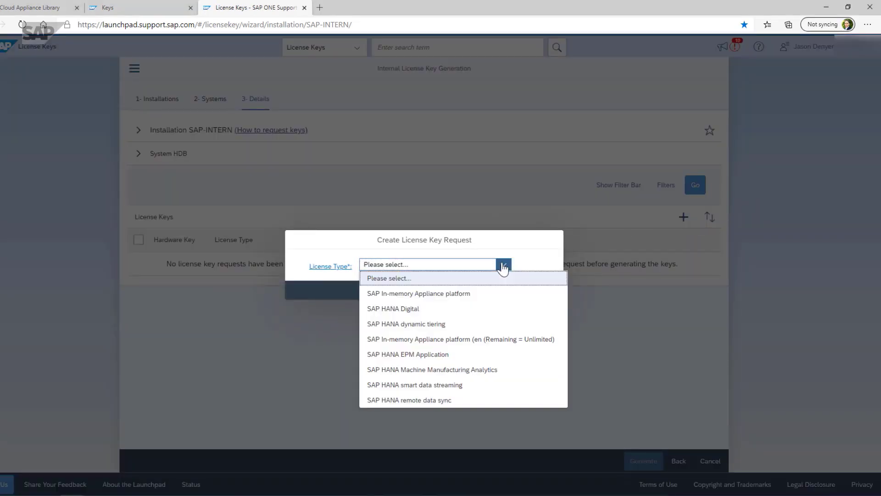
pyautogui.click(490, 295)
pyautogui.moveTo(262, 258); pyautogui.dragTo(313, 258)
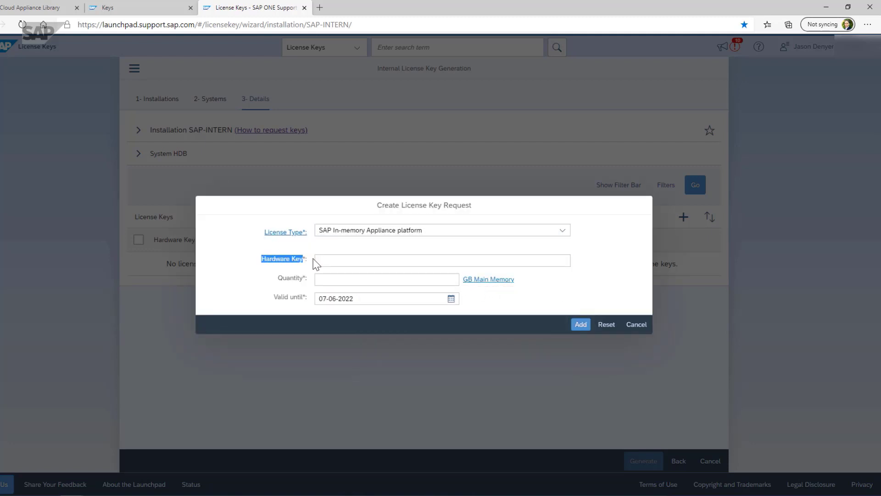
pyautogui.click(317, 263)
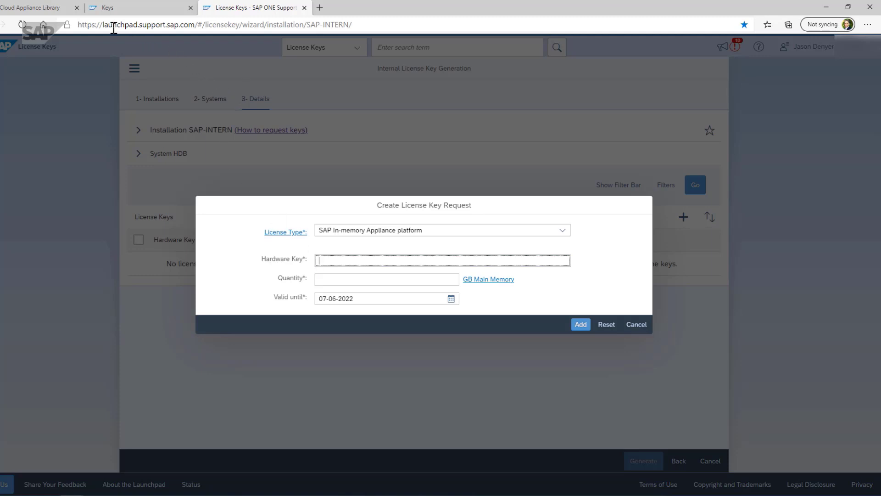
# Step: Switch to the Cloud Appliance Library and connect to the instance's Windows Remote Desktop over RDP using the downloaded file
pyautogui.click(41, 7)
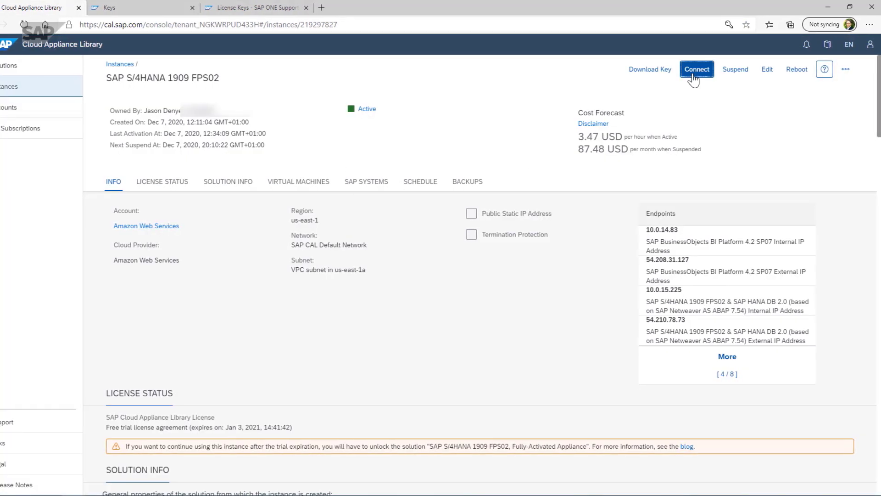
pyautogui.click(693, 70)
pyautogui.click(552, 359)
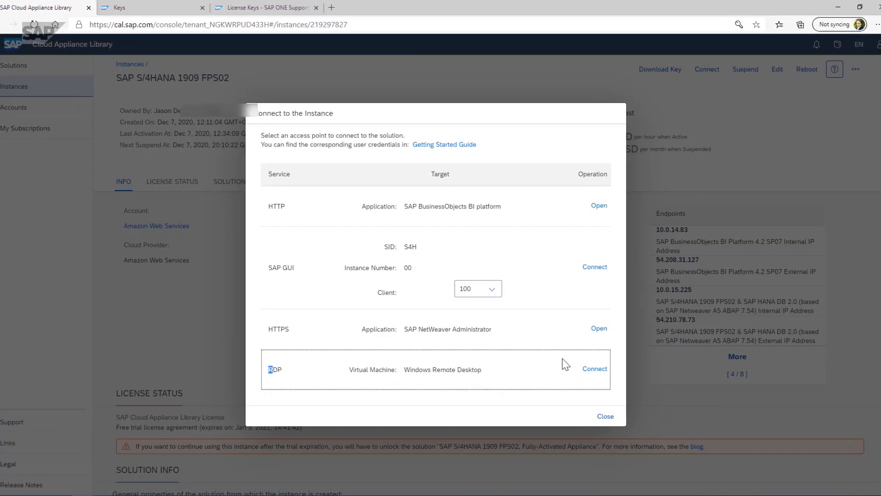
pyautogui.click(595, 369)
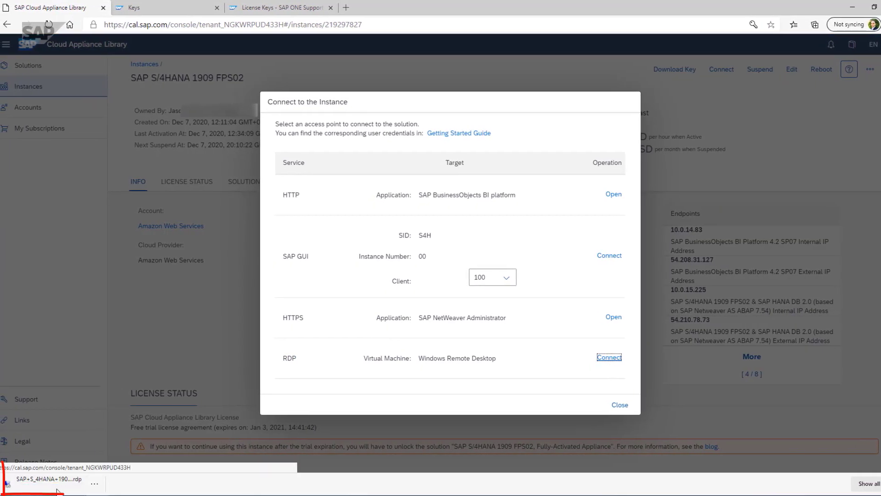
pyautogui.click(57, 489)
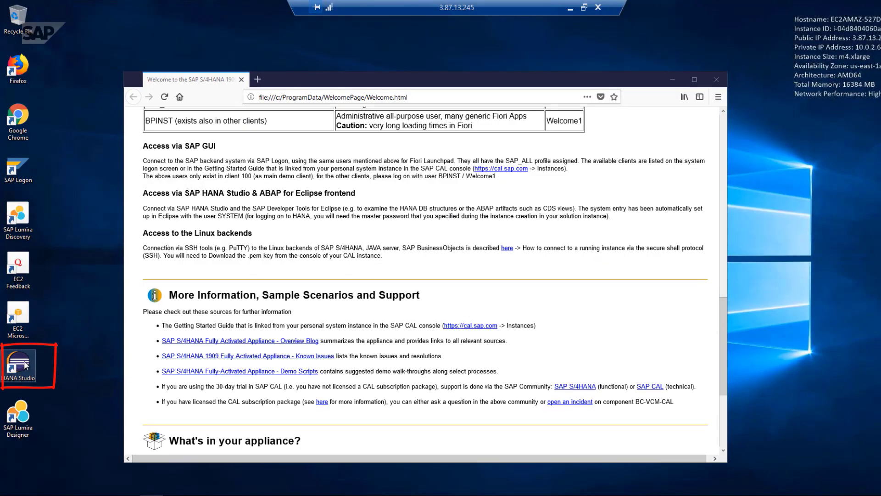
# Step: Start HANA Studio on the remote desktop with the default workspace and maximize its window
pyautogui.doubleClick(25, 365)
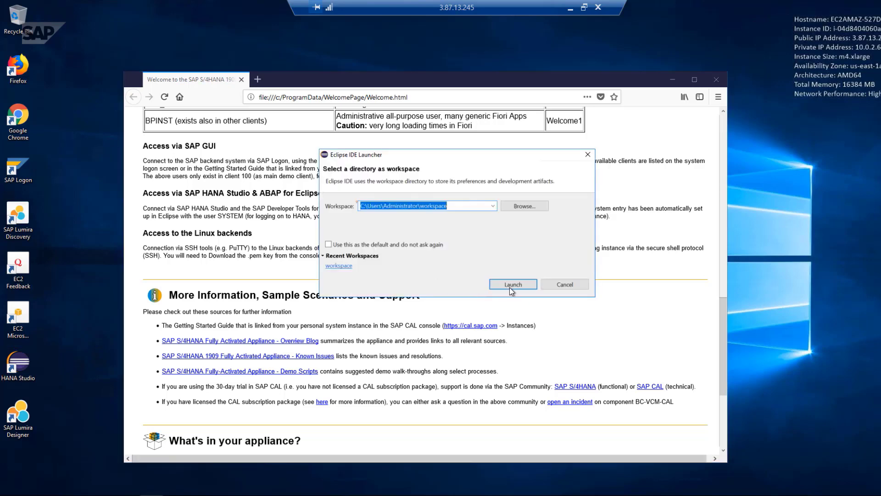
pyautogui.click(510, 287)
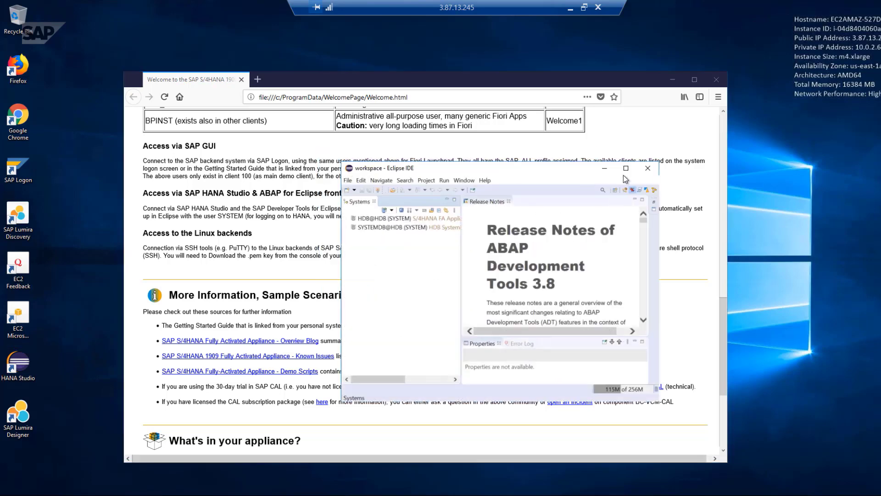
pyautogui.click(624, 172)
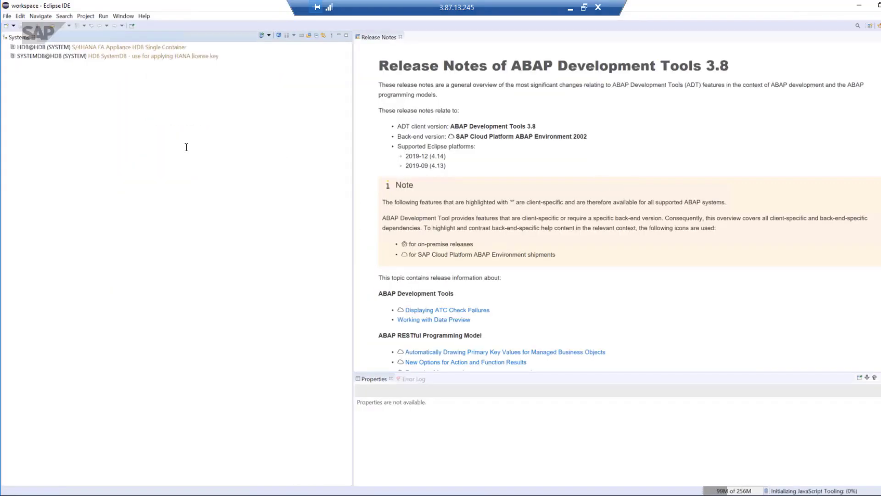
# Step: Log on to the SYSTEMDB@HDB system by entering the SYSTEM database user's password
pyautogui.doubleClick(58, 57)
pyautogui.write('••••••••••')
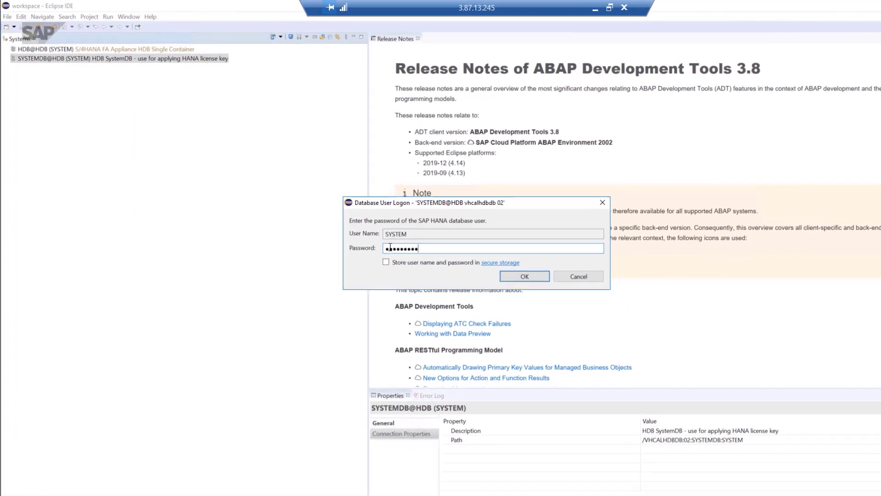
pyautogui.click(522, 272)
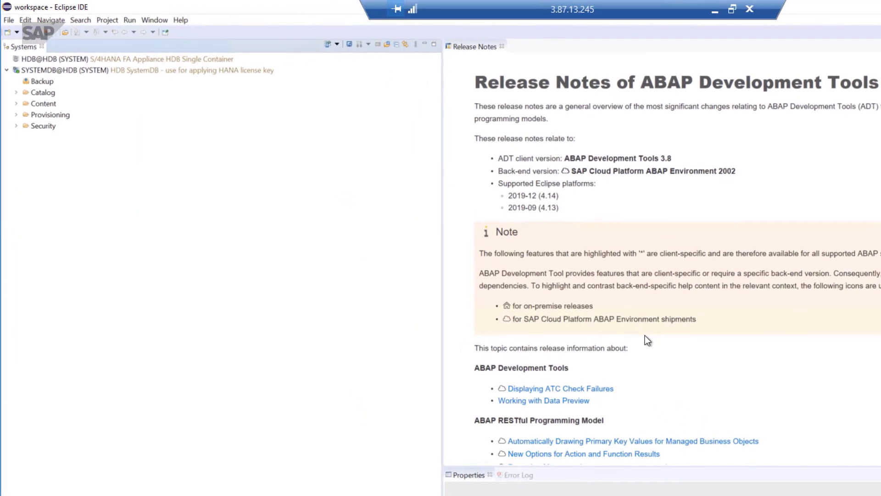
# Step: Copy the hardware key from the license properties of SYSTEMDB@HDB and return to the license key request in the browser
pyautogui.rightClick(57, 74)
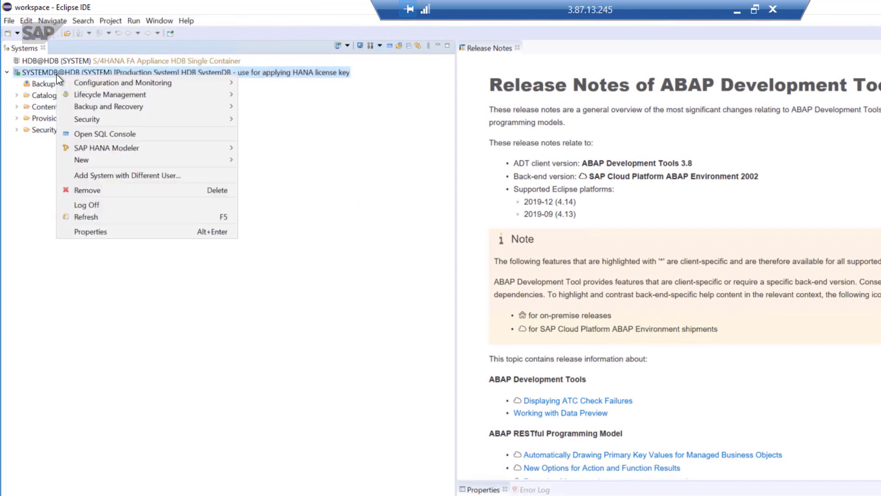
pyautogui.click(88, 231)
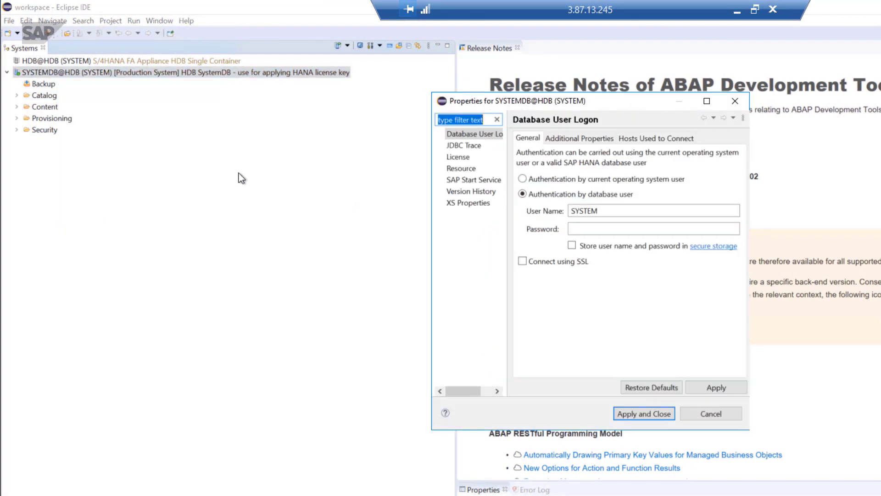
pyautogui.click(464, 157)
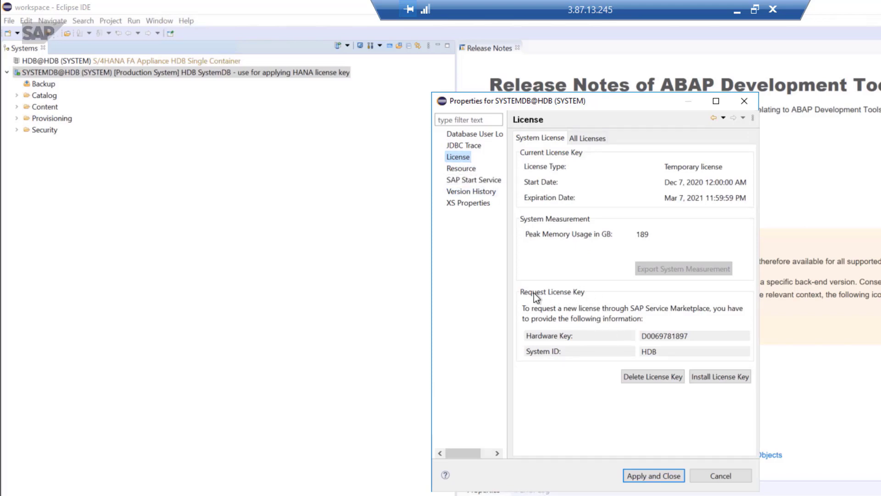
pyautogui.moveTo(695, 336); pyautogui.dragTo(641, 336)
pyautogui.hotkey('ctrl', 'c')
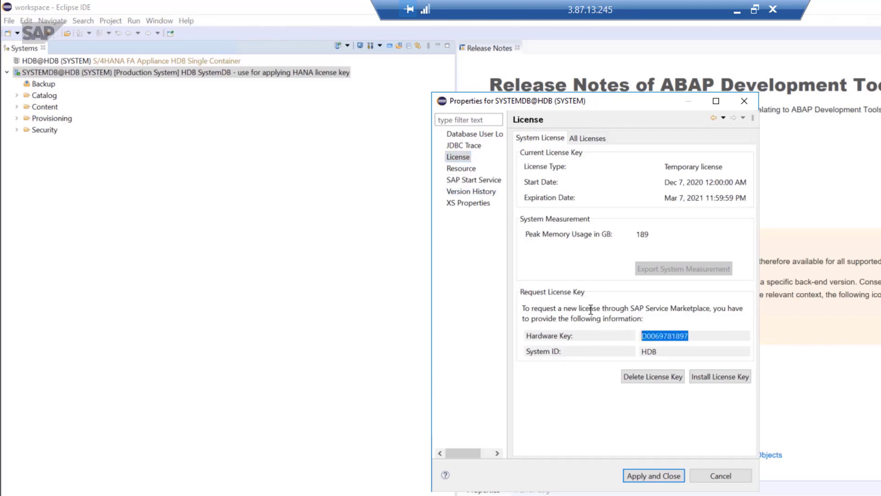
pyautogui.click(738, 19)
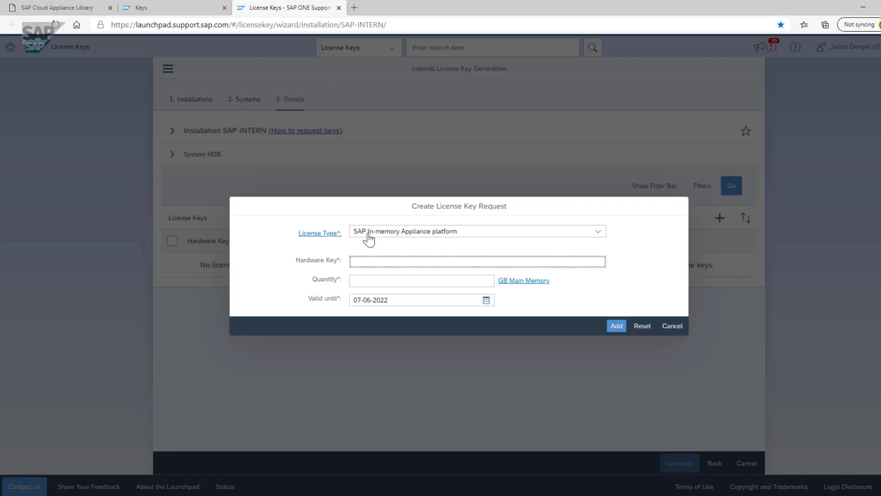
# Step: Fill in the license key request with the copied hardware key and a quantity of 256 GB main memory, and add it
pyautogui.click(365, 262)
pyautogui.hotkey('ctrl', 'v')
pyautogui.click(368, 281)
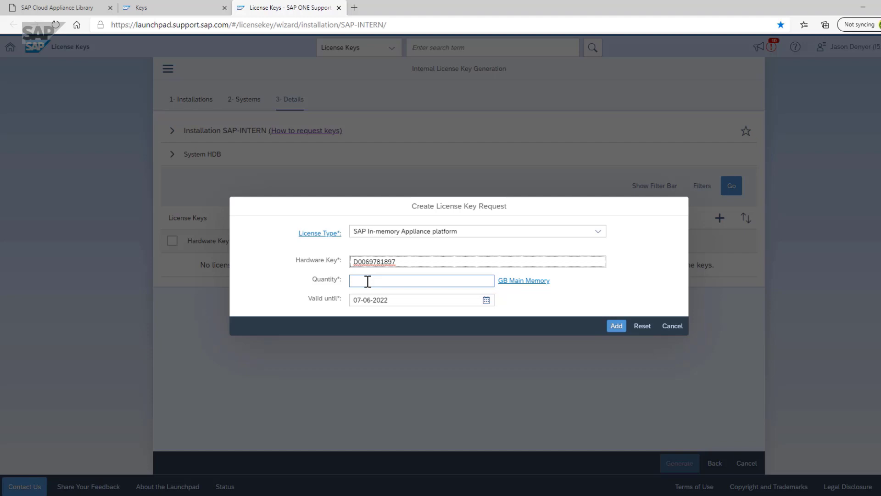
pyautogui.click(368, 281)
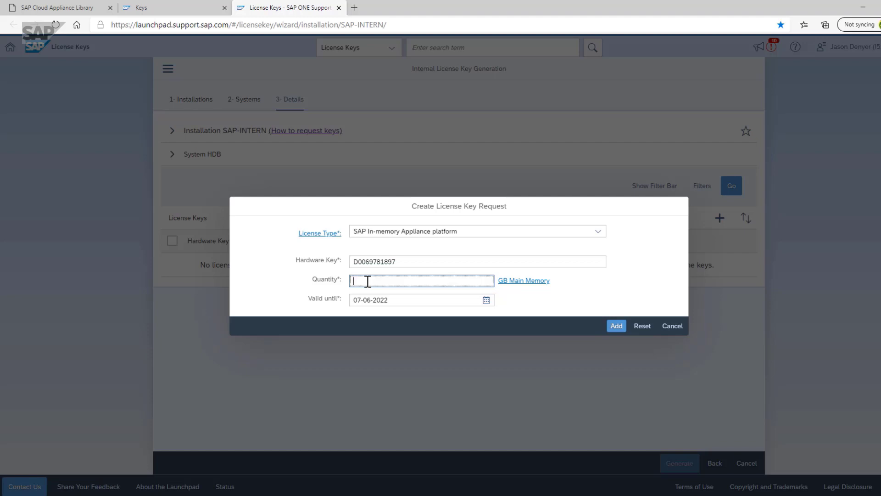
pyautogui.click(370, 299)
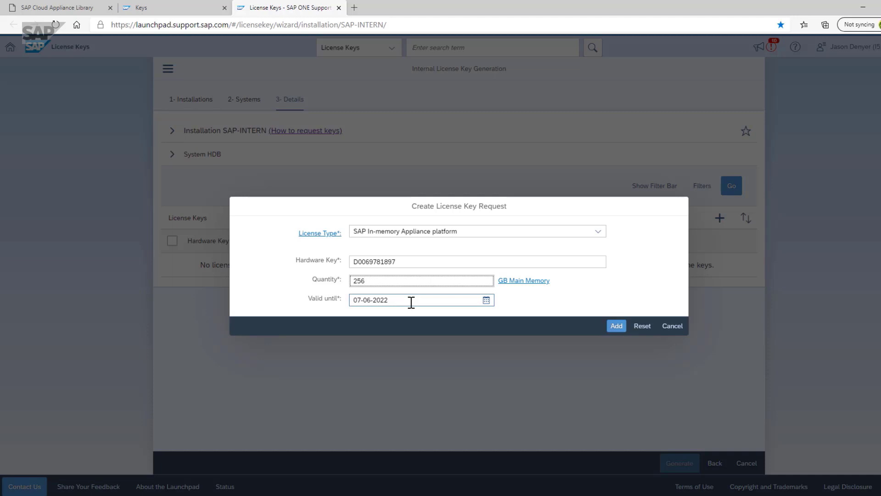
pyautogui.click(616, 326)
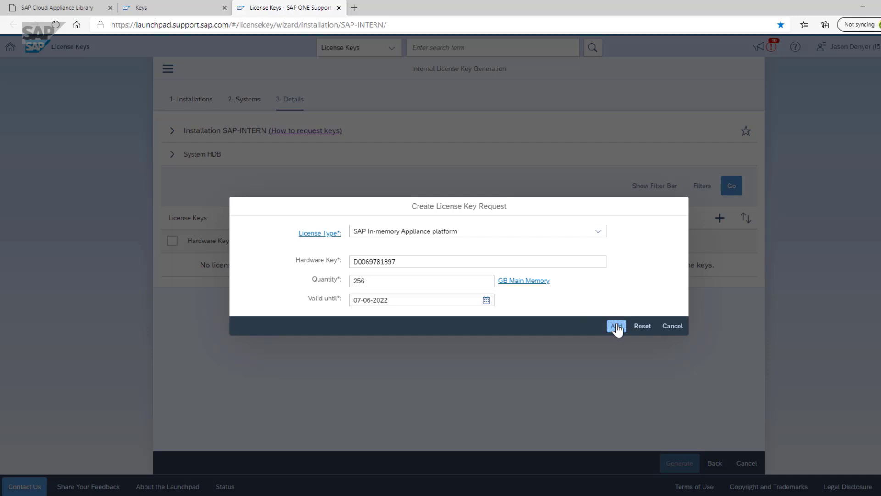
pyautogui.click(616, 326)
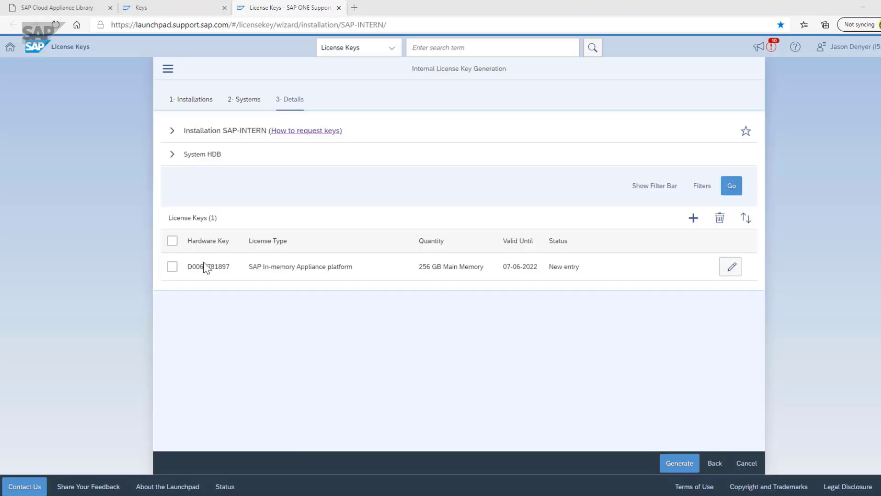
# Step: Generate the license key for the new SAP In-memory Appliance platform entry and download it as a file
pyautogui.click(173, 267)
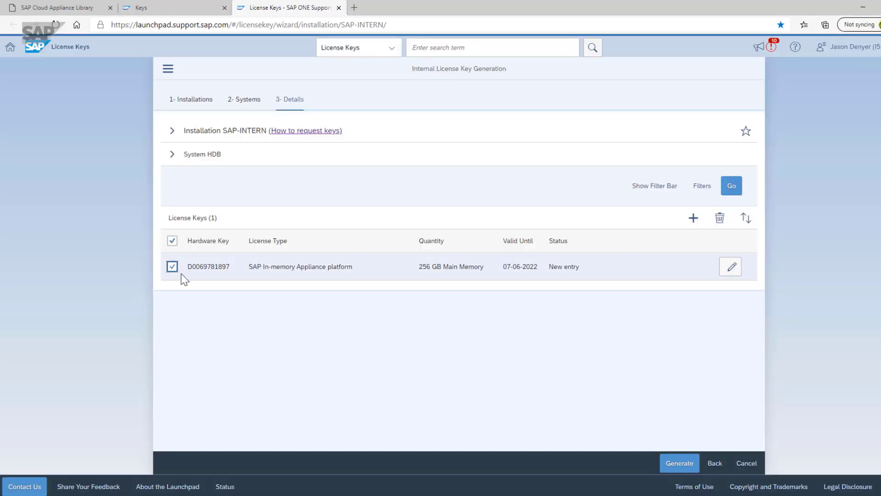
pyautogui.click(673, 464)
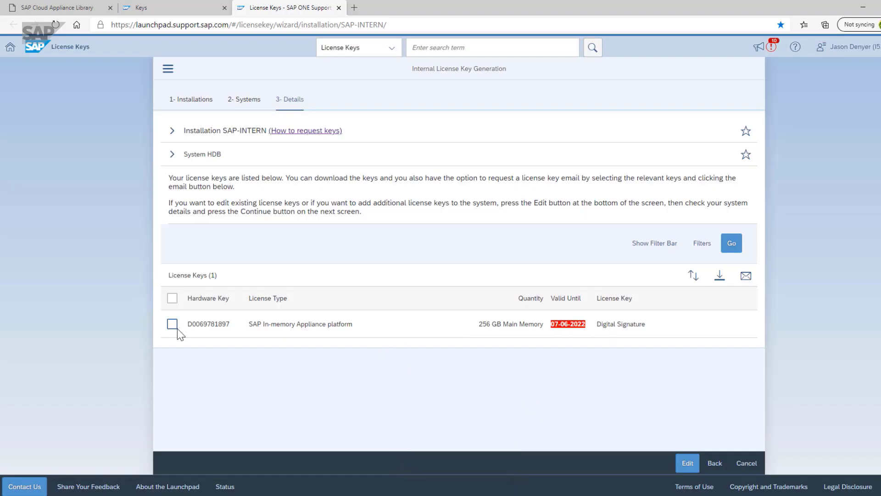
pyautogui.click(173, 324)
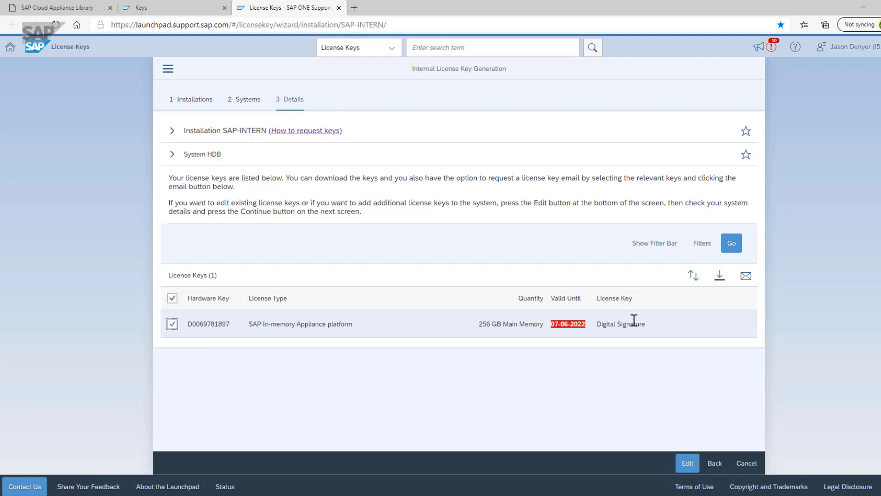
pyautogui.click(719, 278)
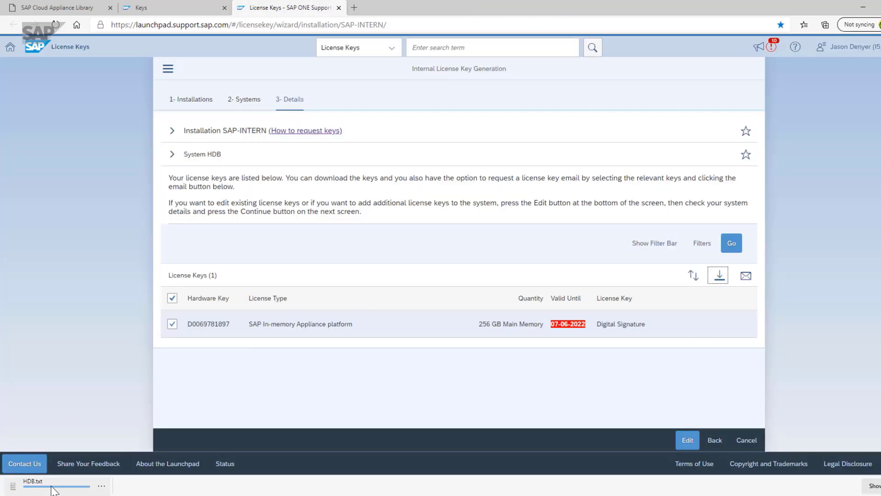
# Step: Copy the downloaded HDB.txt from the Downloads folder and paste it onto the desktop of the remote Windows machine
pyautogui.click(101, 487)
pyautogui.click(146, 404)
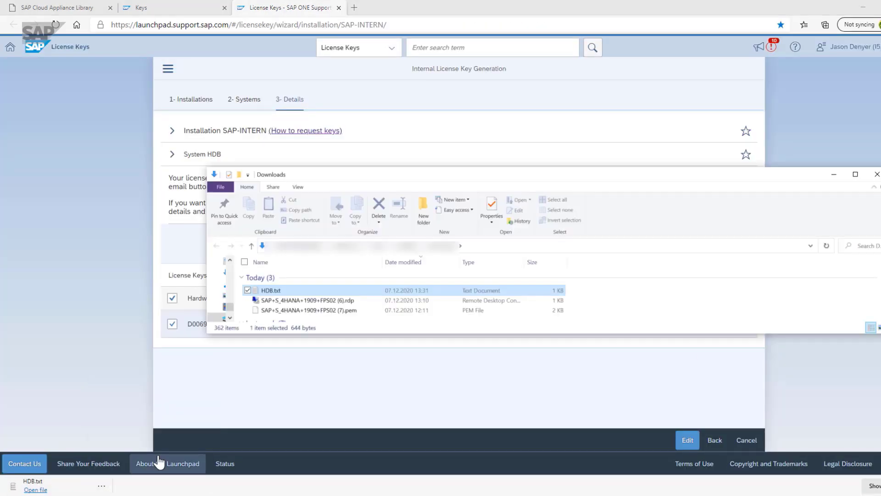
pyautogui.rightClick(304, 292)
pyautogui.click(200, 235)
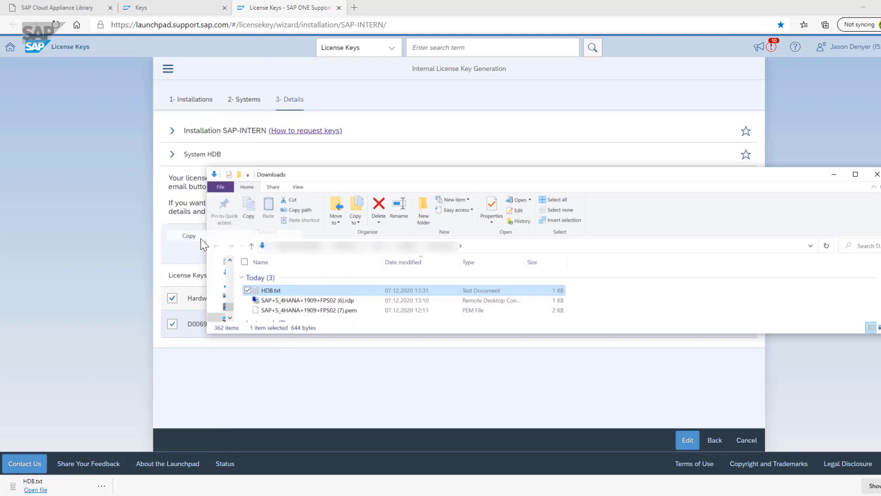
pyautogui.hotkey('alt', 'Tab')
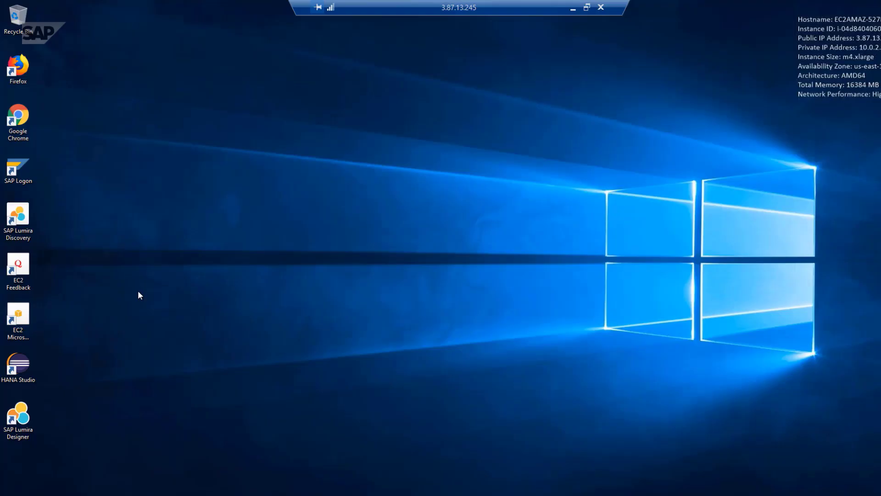
pyautogui.rightClick(138, 290)
pyautogui.click(66, 333)
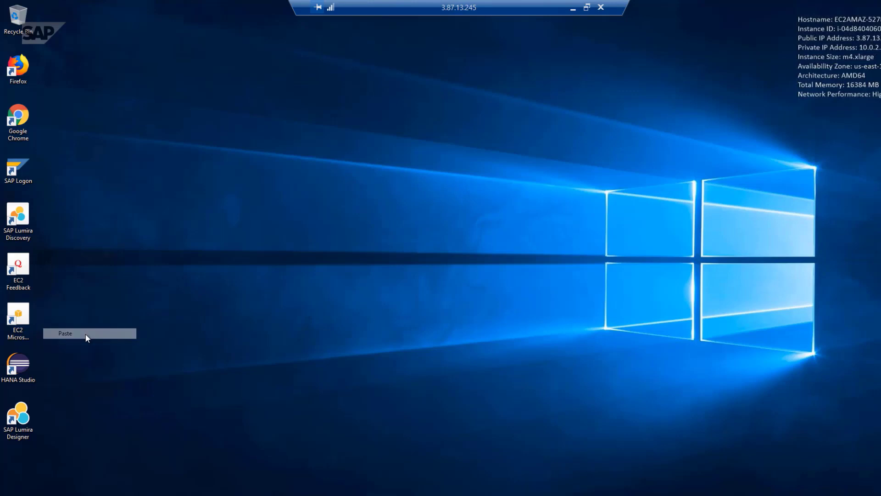
pyautogui.click(86, 338)
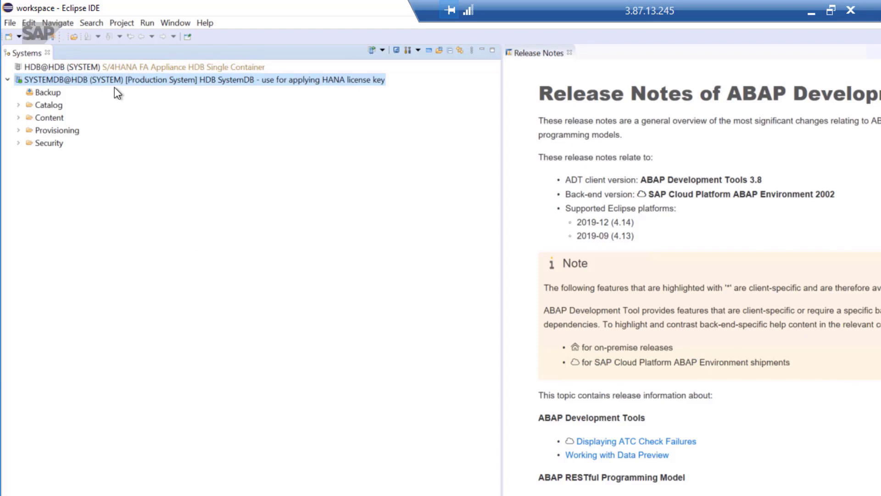
# Step: Install the downloaded license key in the license properties of SYSTEMDB@HDB, apply it, and exit HANA Studio
pyautogui.rightClick(80, 76)
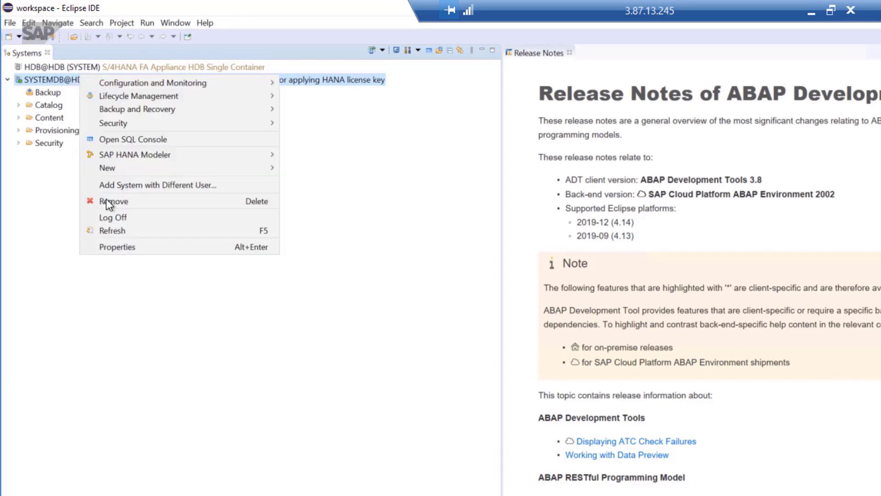
pyautogui.click(113, 247)
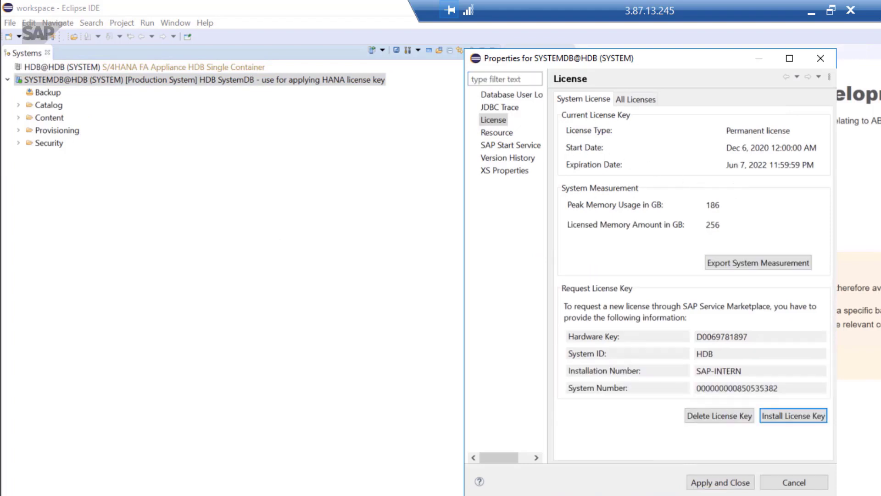
pyautogui.click(719, 483)
pyautogui.hotkey('alt', 'F4')
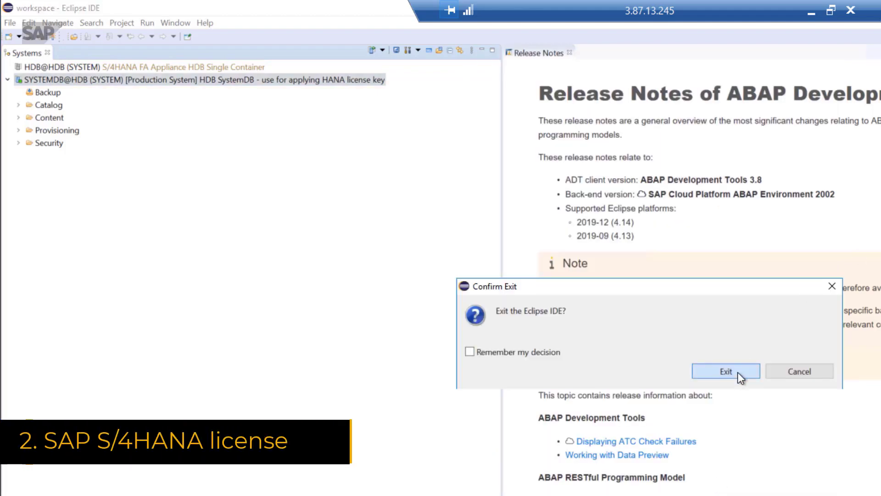
pyautogui.click(727, 372)
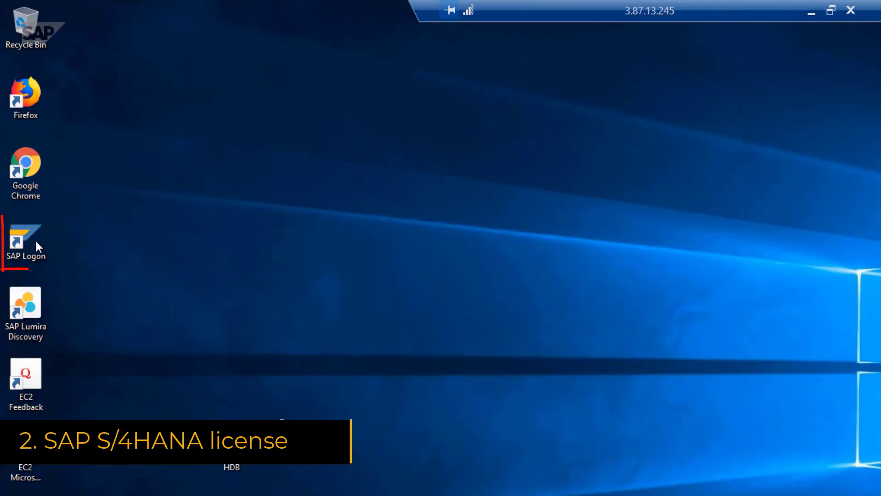
# Step: Open SAP Logon and log on to the SAP S/4 system, client 100, as user bpinst with the account password
pyautogui.doubleClick(32, 239)
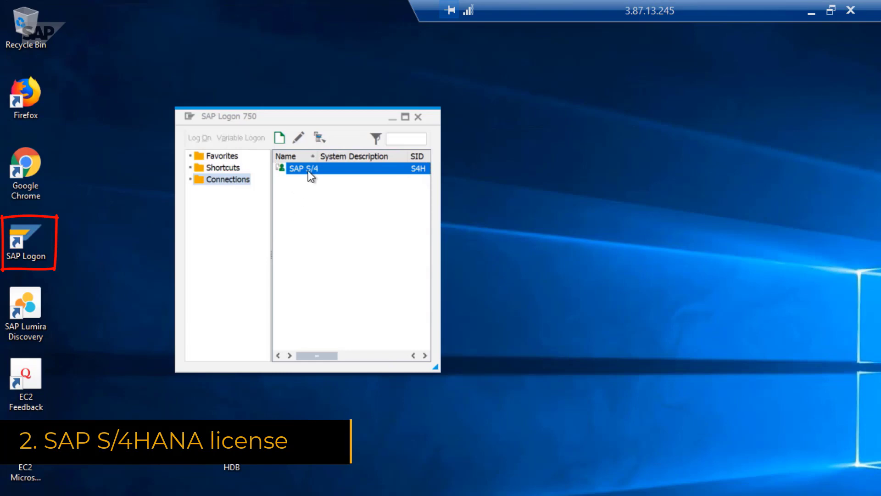
pyautogui.doubleClick(307, 170)
pyautogui.write('b')
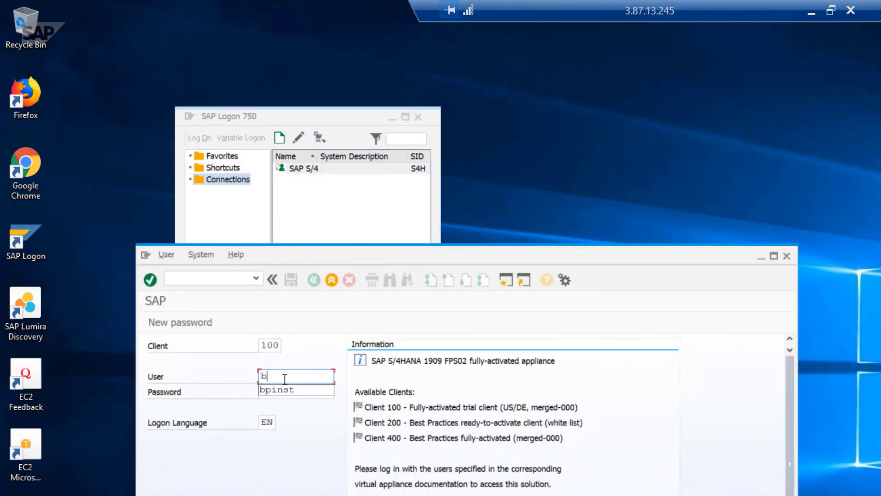
pyautogui.click(292, 394)
pyautogui.click(304, 393)
pyautogui.write('*******')
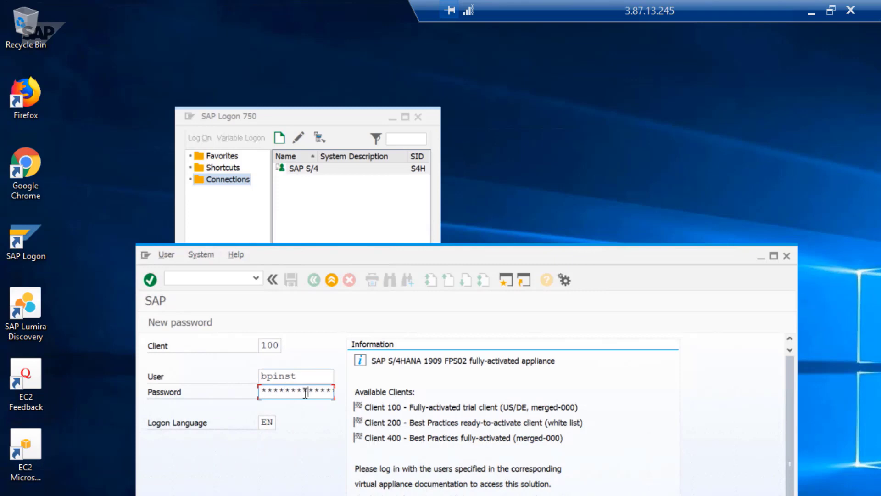
pyautogui.press('Return')
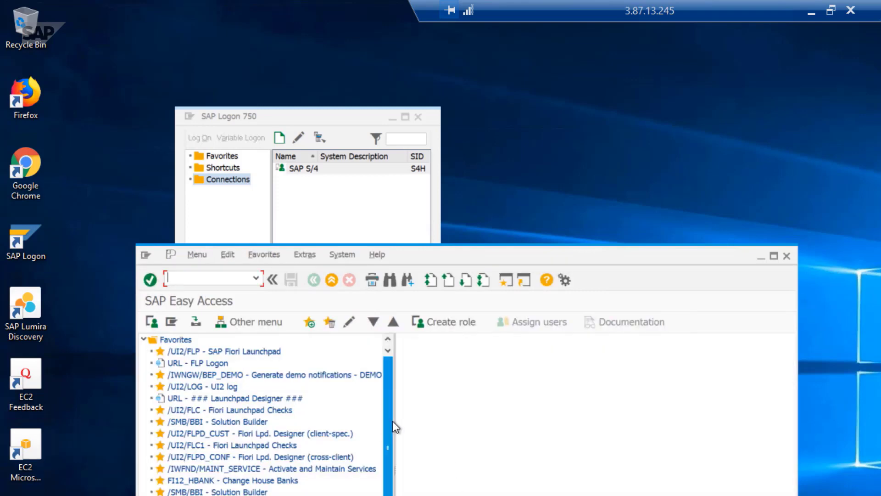
# Step: Run transaction slicense and copy the active hardware key from SAP License Administration
pyautogui.write('slicens')
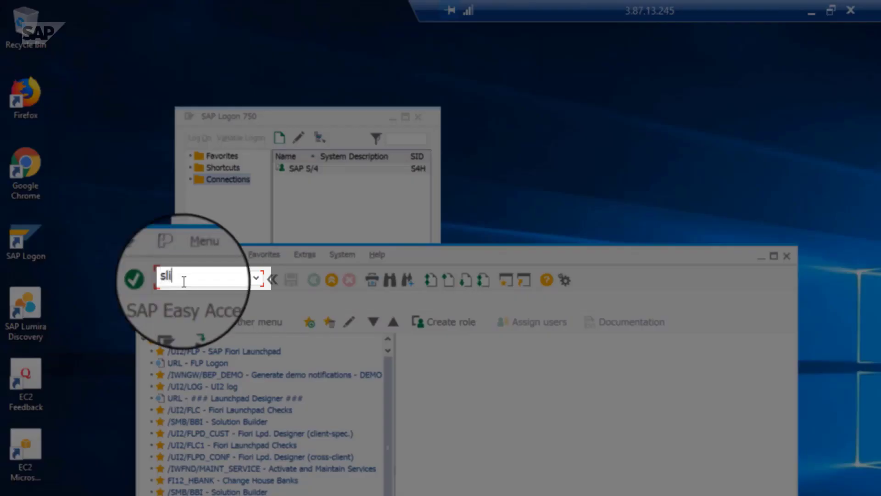
pyautogui.write('e')
pyautogui.press('Return')
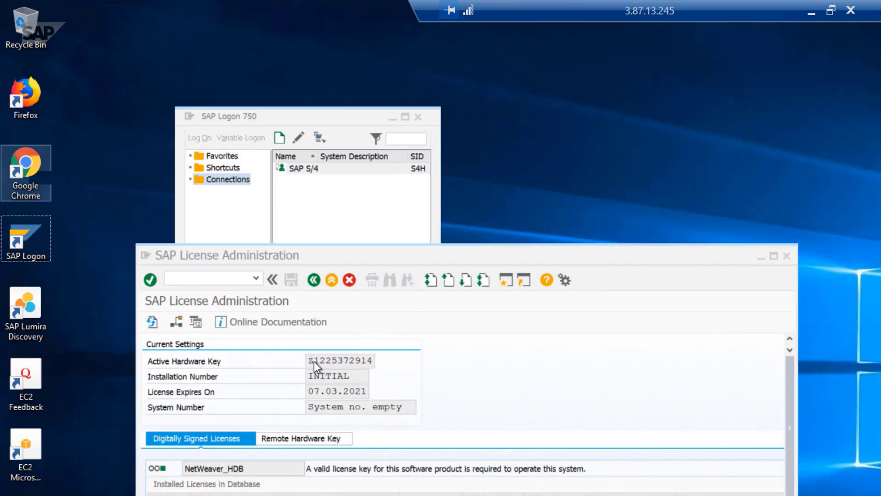
pyautogui.moveTo(309, 361); pyautogui.dragTo(373, 363)
pyautogui.hotkey('ctrl', 'c')
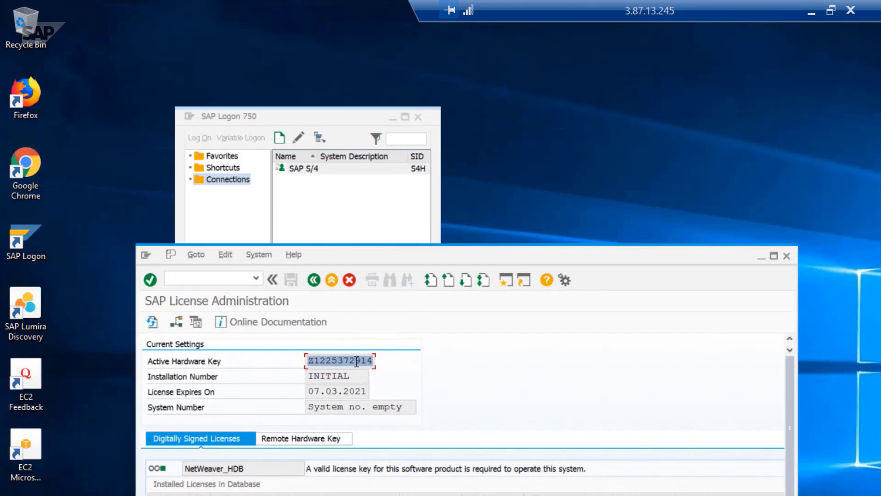
pyautogui.click(358, 360)
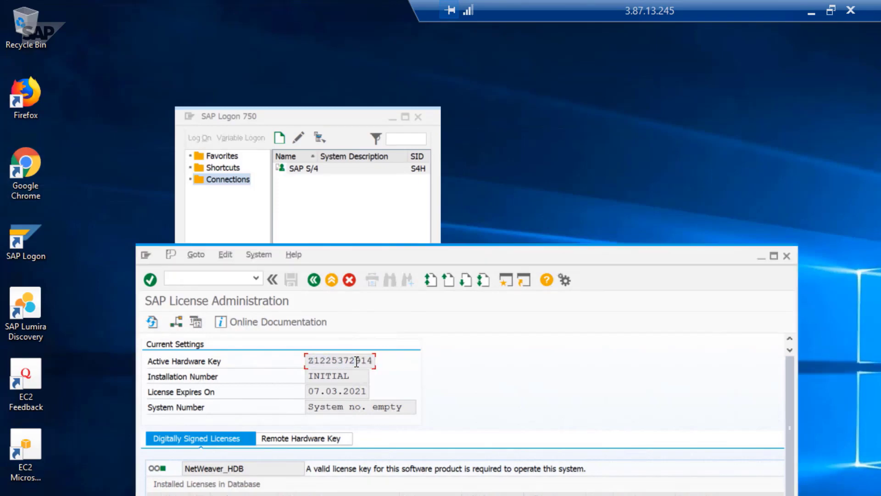
# Step: Return to the systems list of the license key request in the browser and add a new system for SAP S/4HANA, version SAP S/4HANA 2020
pyautogui.click(812, 12)
pyautogui.click(716, 484)
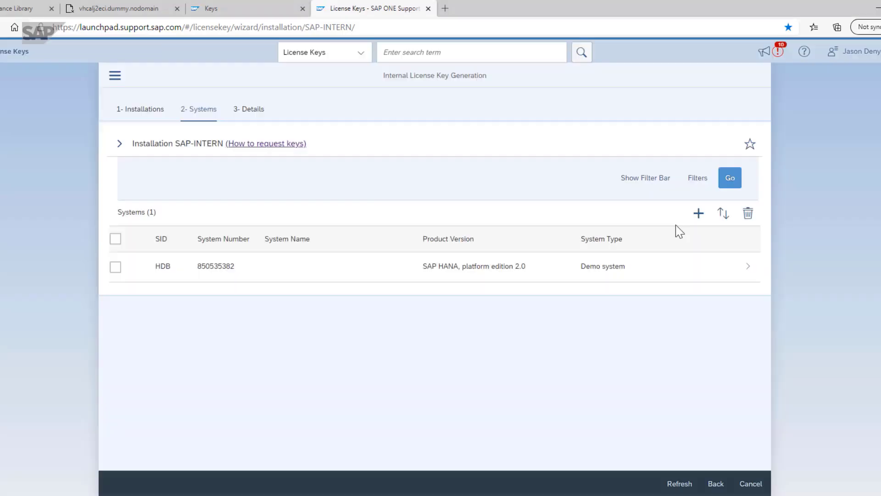
pyautogui.click(698, 213)
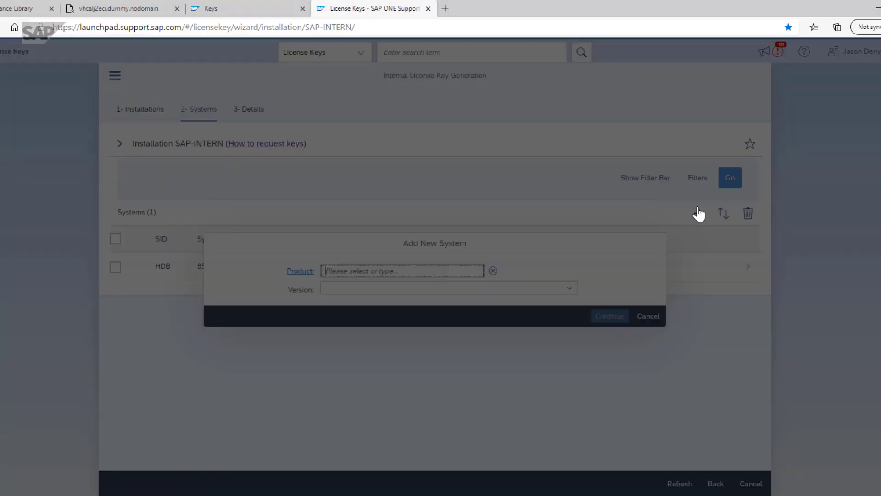
pyautogui.click(420, 271)
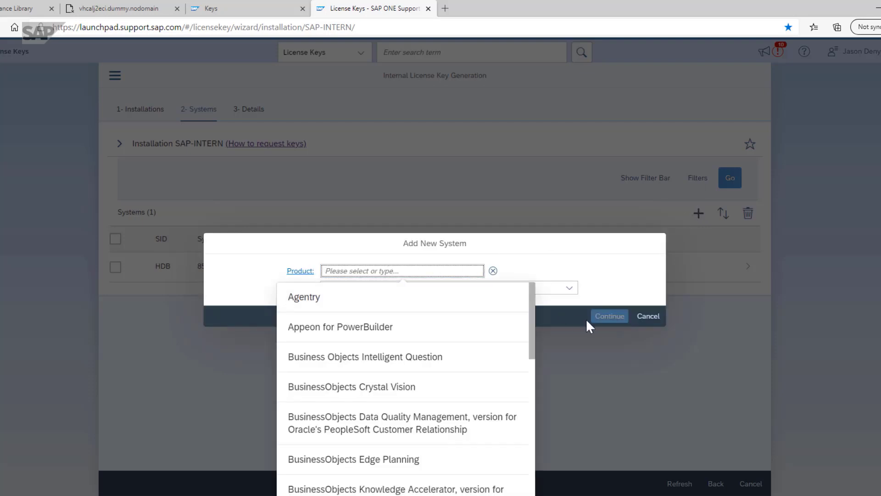
pyautogui.write('sap s/4hana')
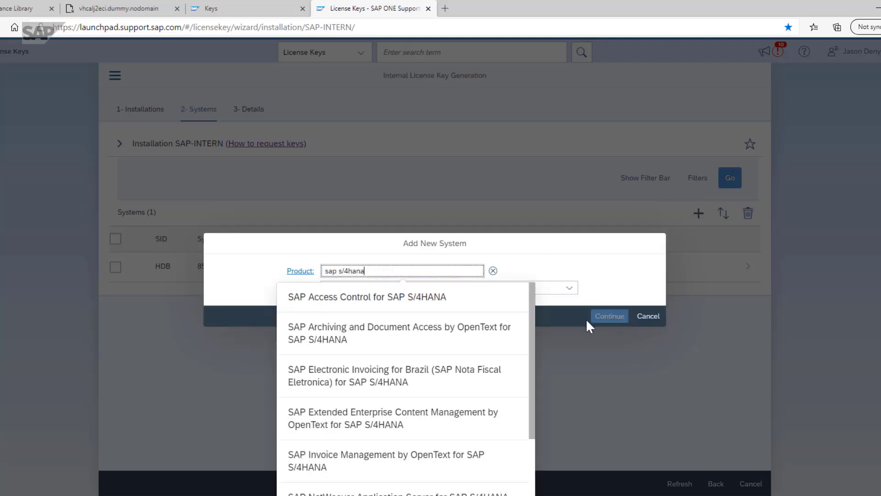
pyautogui.scroll(-2, 473, 370)
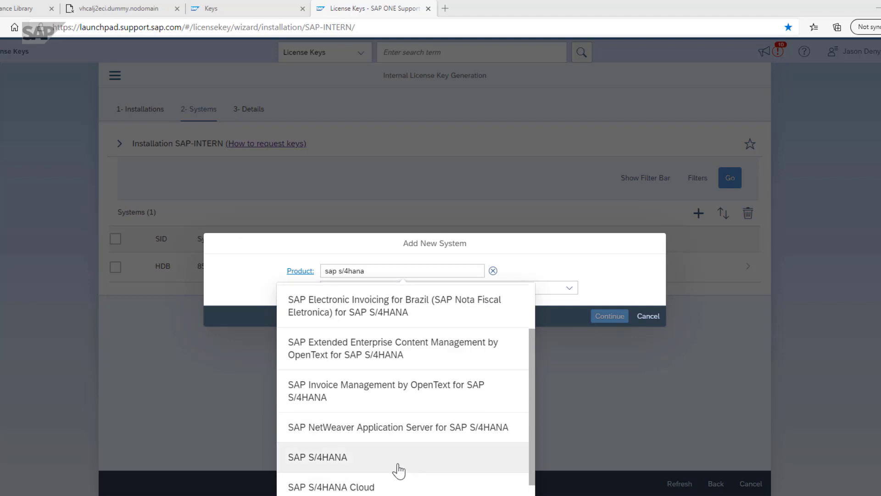
pyautogui.click(398, 468)
pyautogui.click(570, 289)
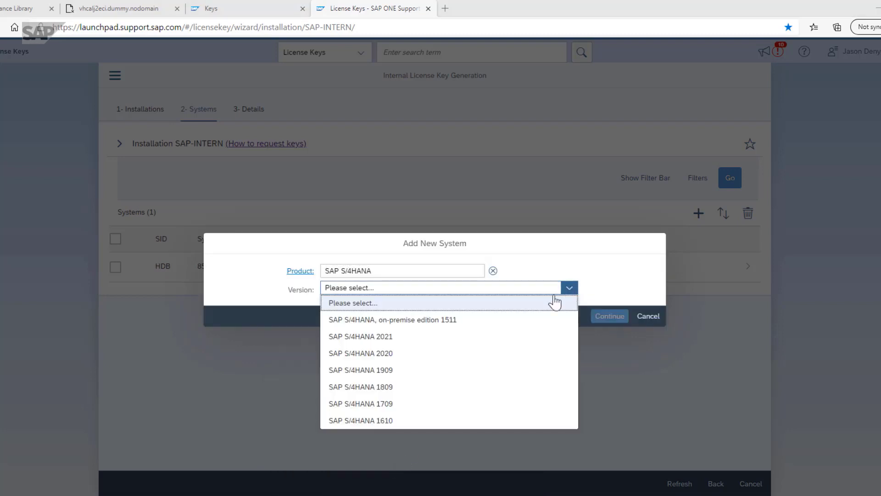
pyautogui.click(403, 354)
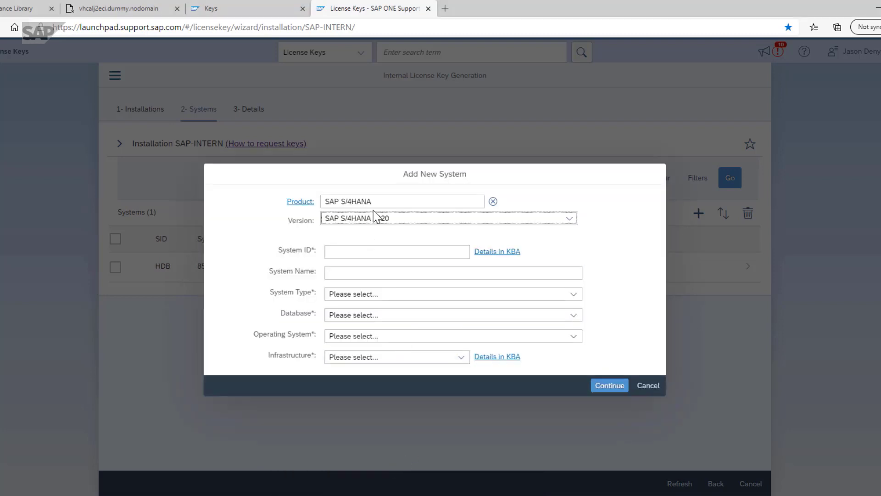
# Step: Complete the new system's details with ID S4H, Demo system, SAP HANA database, Linux and Private - On Premise infrastructure, and continue to its license keys
pyautogui.click(354, 252)
pyautogui.write('S4H')
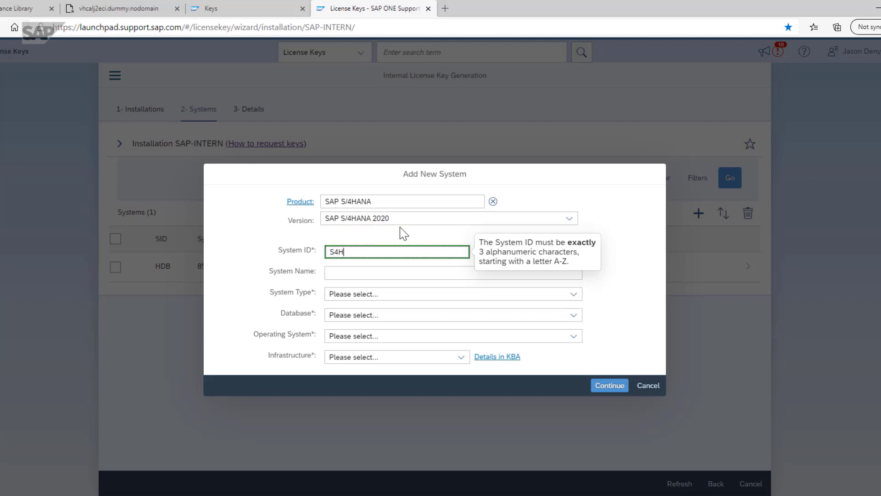
pyautogui.click(434, 296)
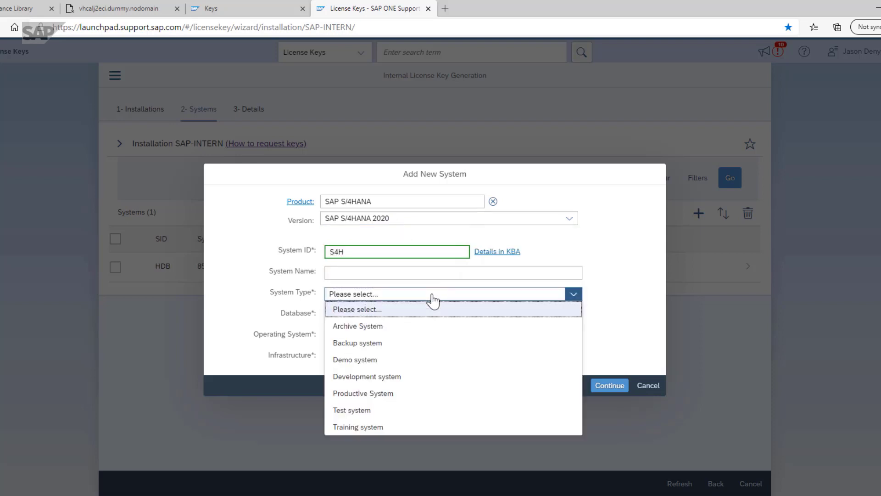
pyautogui.click(398, 361)
pyautogui.click(419, 316)
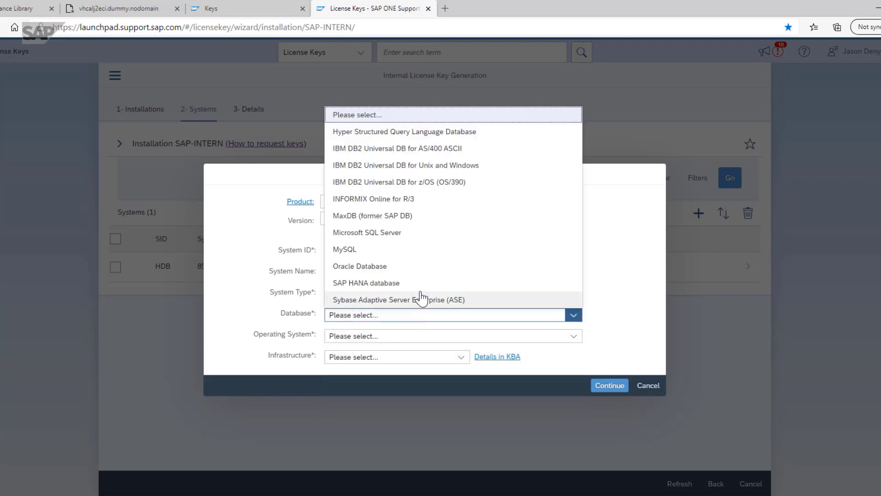
pyautogui.click(420, 288)
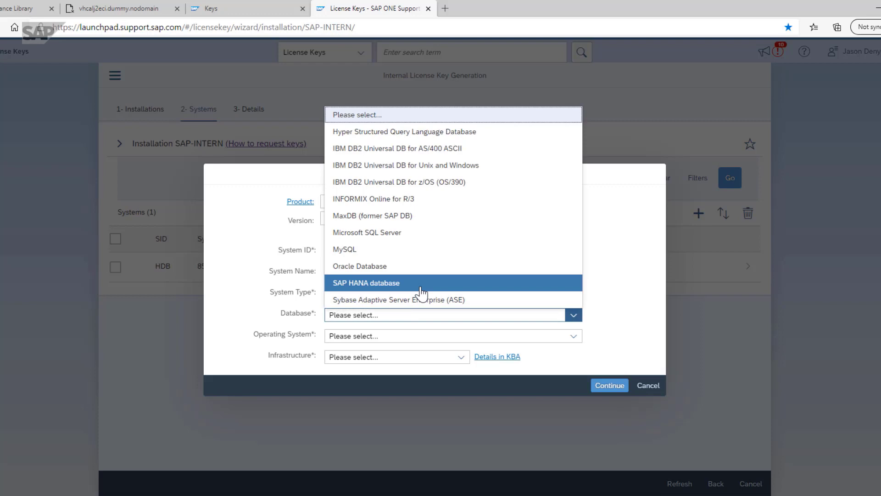
pyautogui.click(404, 335)
pyautogui.click(355, 172)
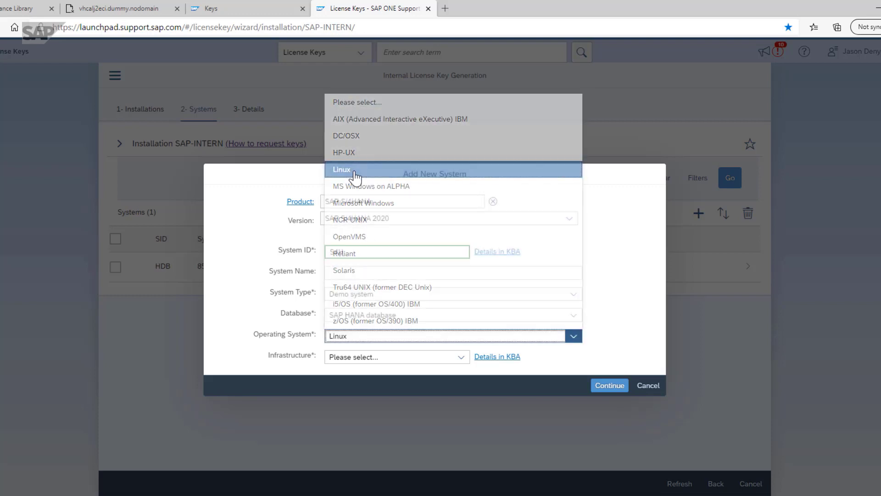
pyautogui.click(386, 363)
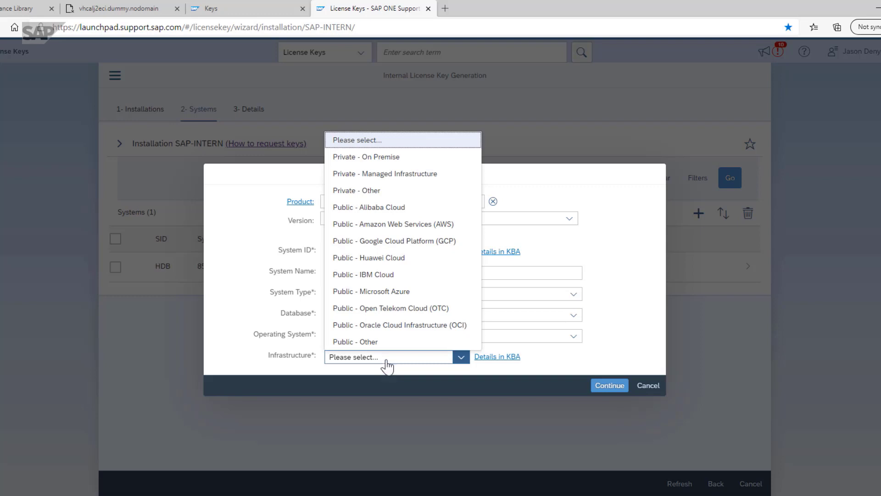
pyautogui.click(366, 157)
pyautogui.click(610, 387)
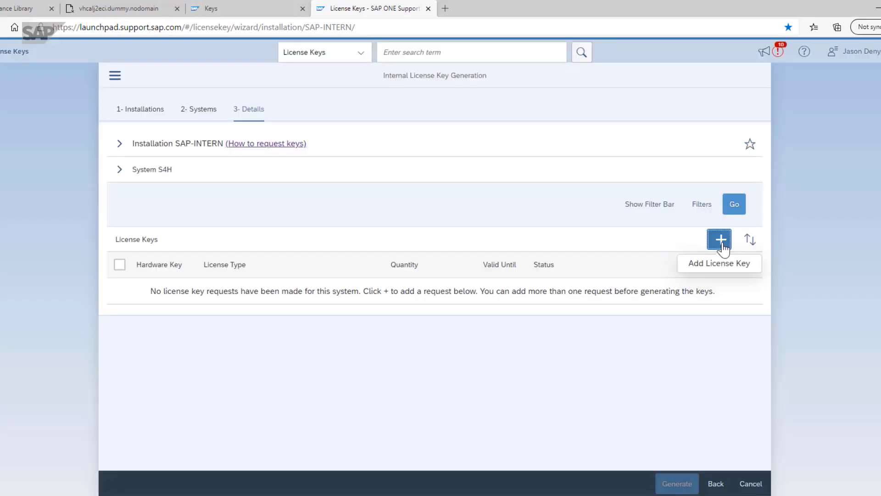
# Step: Add a license key request of type Standard - Web Application Server ABAP or ABAP+JAVA using the copied hardware key
pyautogui.click(723, 246)
pyautogui.click(465, 285)
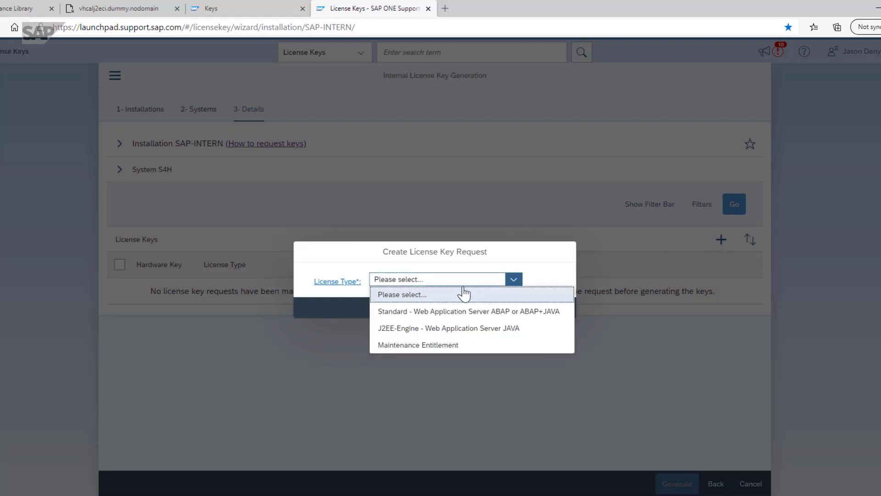
pyautogui.click(465, 312)
pyautogui.click(367, 286)
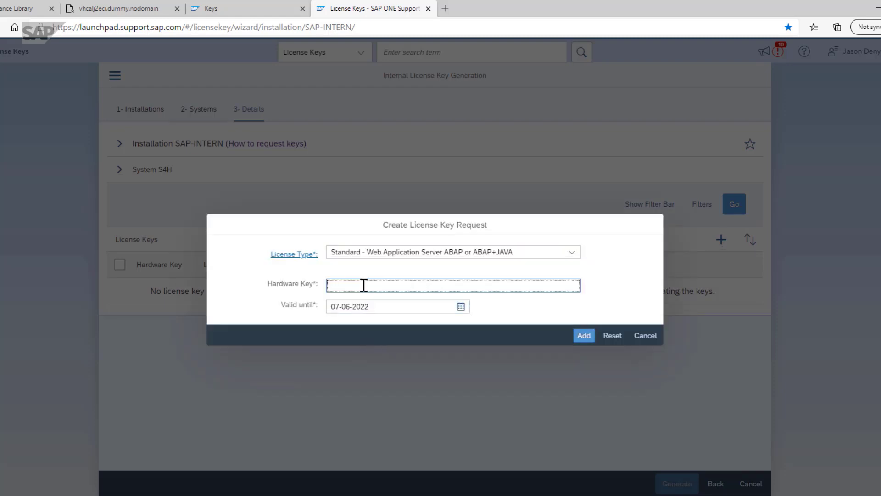
pyautogui.hotkey('ctrl', 'v')
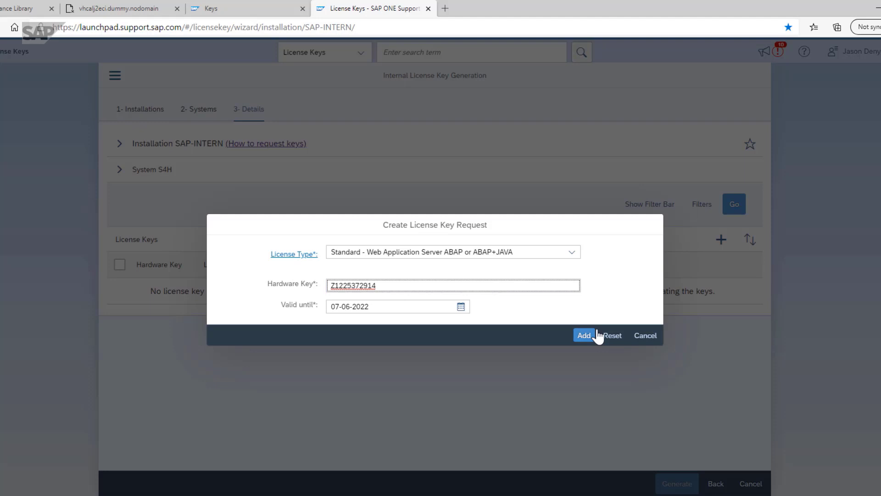
pyautogui.click(585, 335)
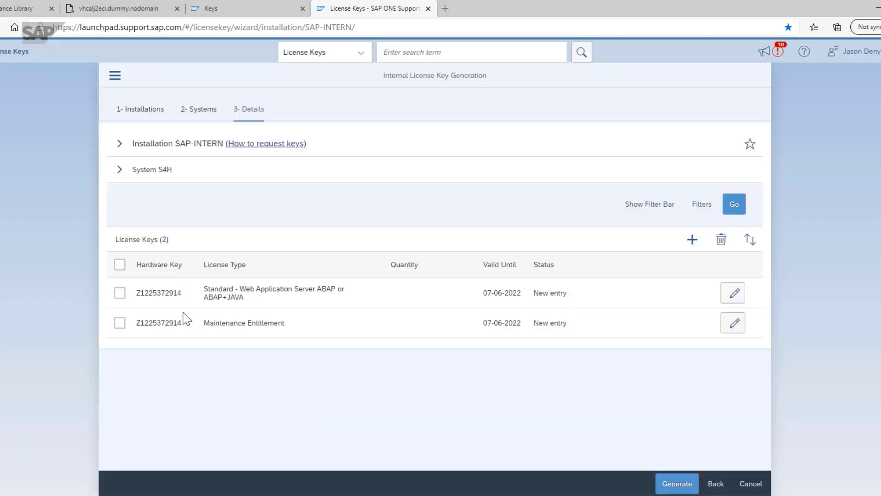
# Step: Generate license keys for both the Standard - Web Application Server ABAP or ABAP+JAVA and the Maintenance Entitlement entries
pyautogui.click(121, 295)
pyautogui.click(122, 324)
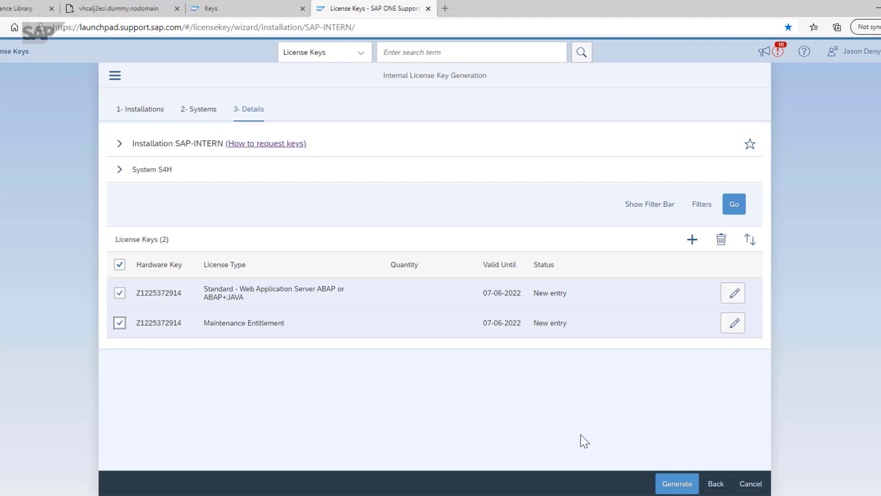
pyautogui.click(659, 479)
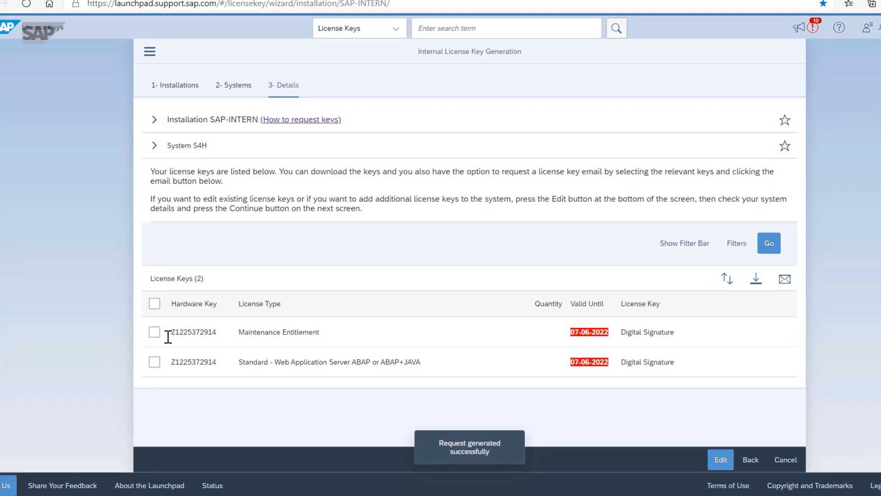
# Step: Download both generated license keys for system S4H, view the contents of S4H.txt, and close the file
pyautogui.click(155, 332)
pyautogui.click(155, 361)
pyautogui.click(756, 279)
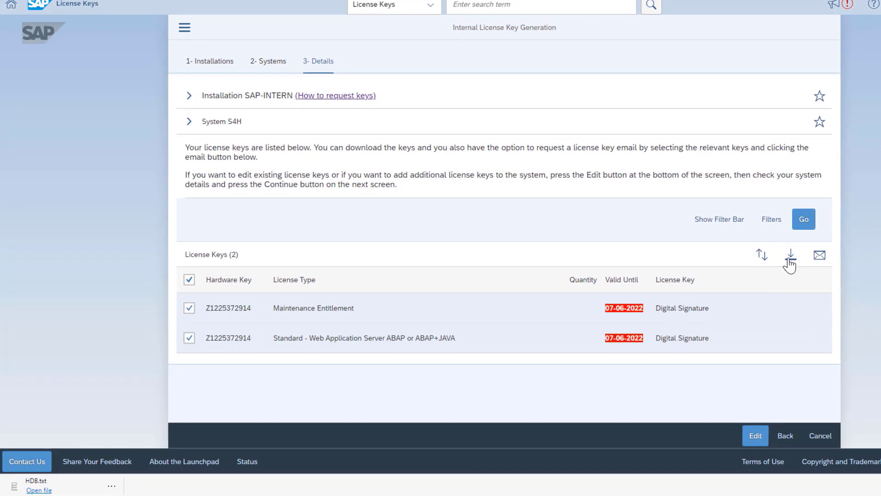
pyautogui.click(790, 265)
pyautogui.click(39, 490)
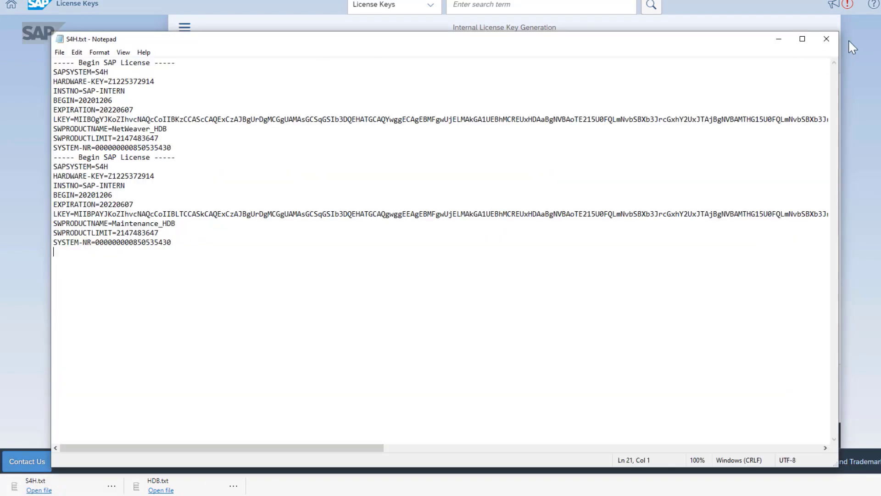
pyautogui.click(827, 38)
# Step: Copy S4H.txt from the Downloads folder and paste it onto the remote desktop
pyautogui.click(111, 486)
pyautogui.click(151, 395)
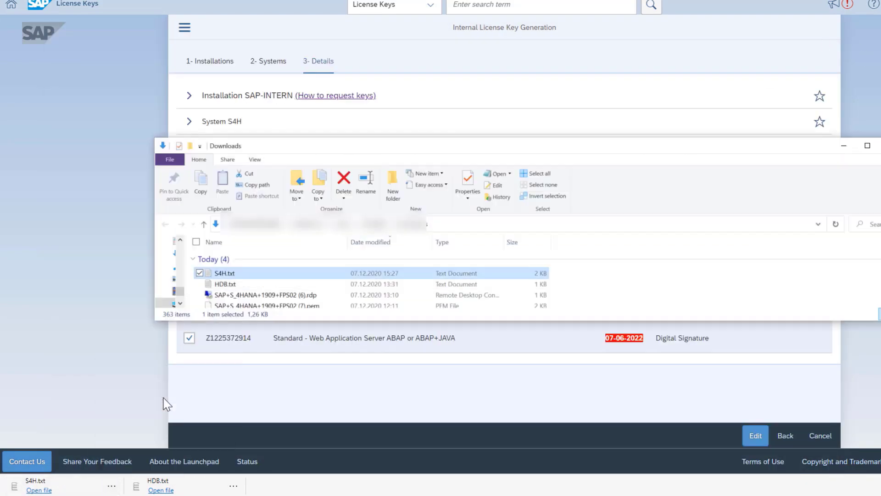
pyautogui.rightClick(252, 274)
pyautogui.click(175, 212)
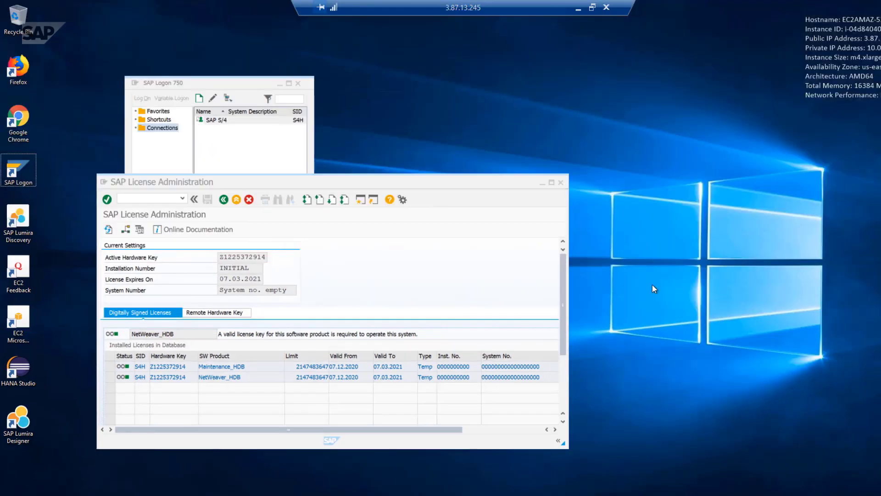
pyautogui.hotkey('ctrl', 'v')
# Step: Install the S4H license file from the Desktop in SAP License Administration, allow access to the file, and acknowledge the installation message
pyautogui.click(550, 184)
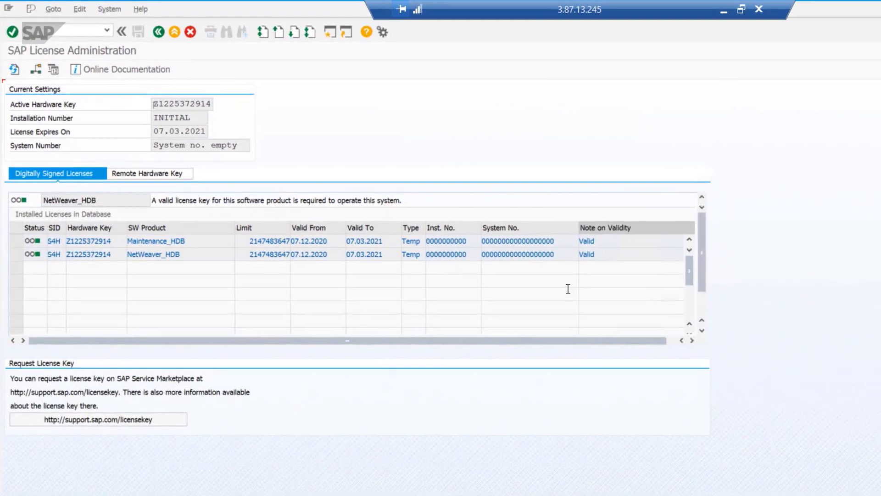
pyautogui.click(190, 383)
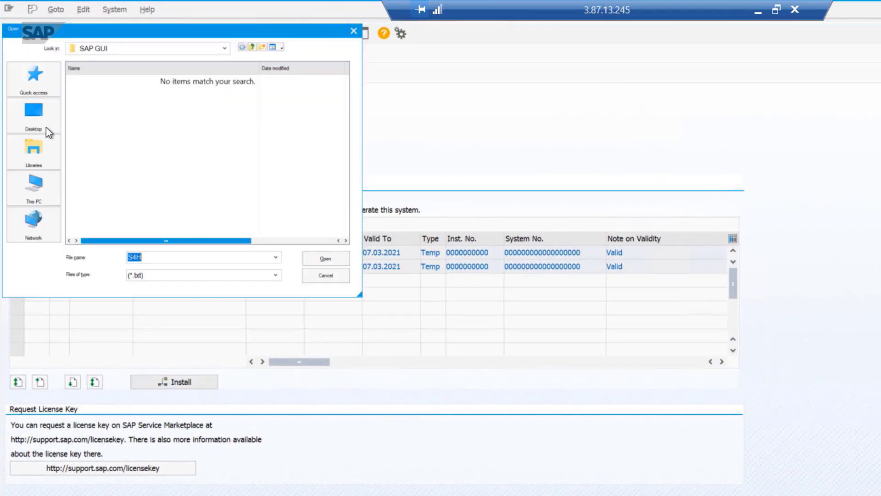
pyautogui.click(45, 115)
pyautogui.scroll(-2, 159, 171)
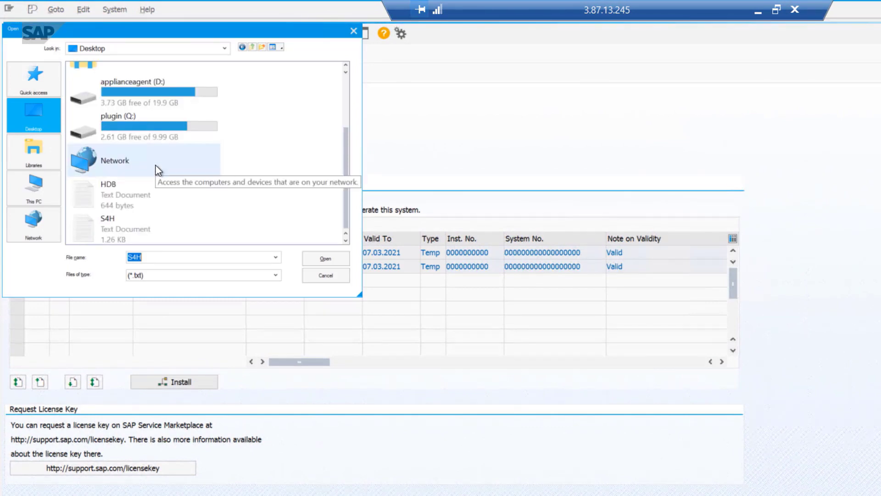
pyautogui.scroll(2, 155, 169)
pyautogui.scroll(-2, 155, 169)
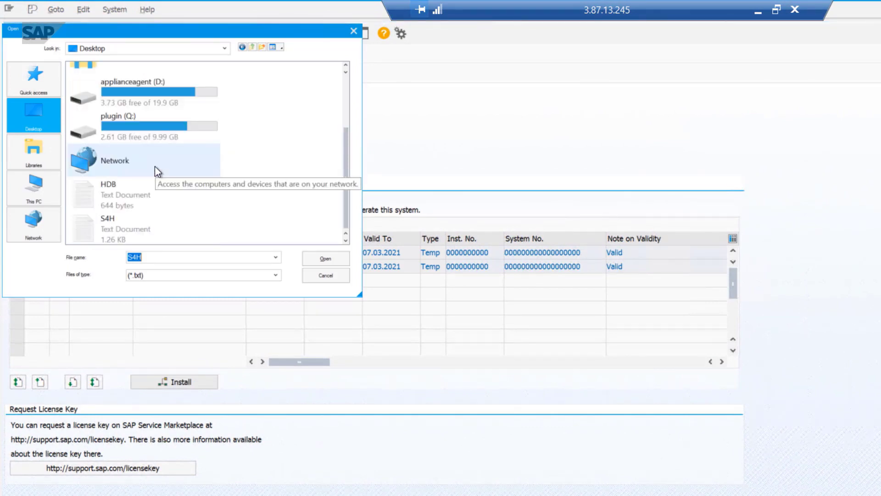
pyautogui.click(142, 229)
pyautogui.click(320, 261)
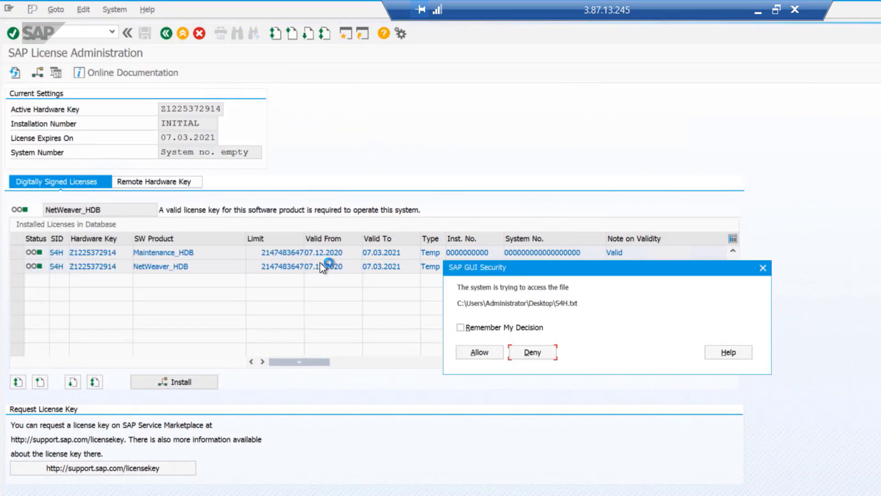
pyautogui.click(482, 352)
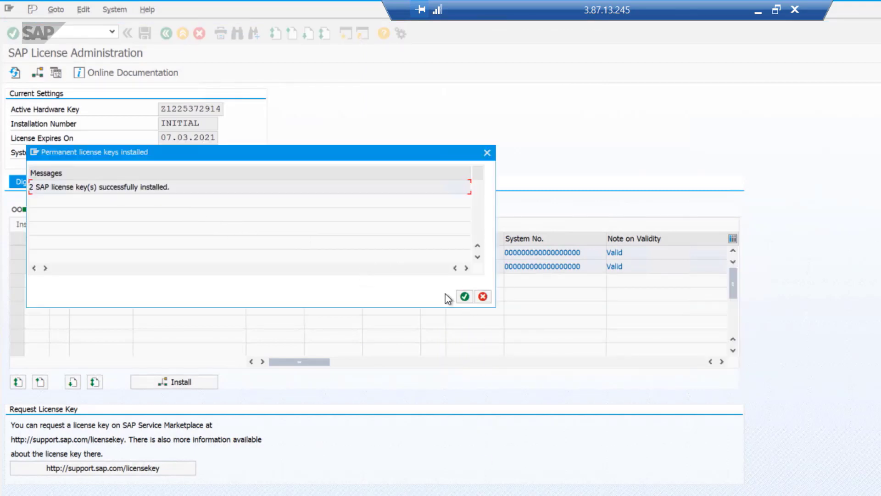
pyautogui.click(464, 296)
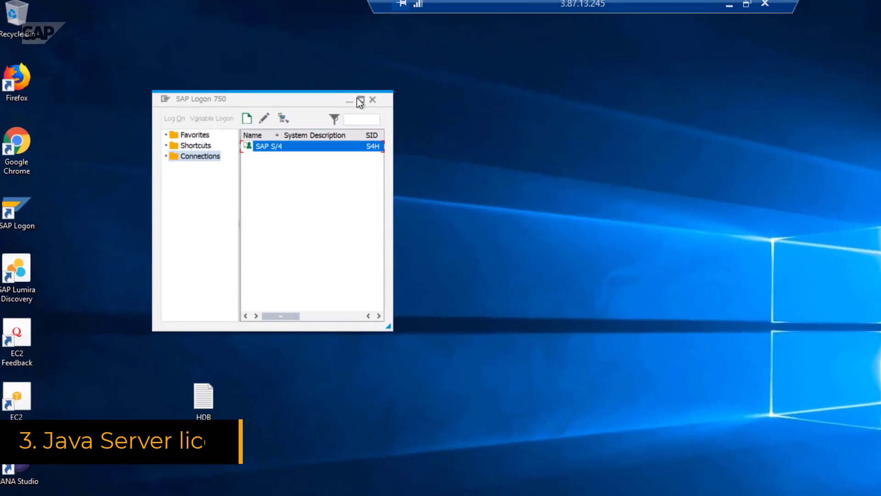
# Step: Open SAP NetWeaver Administrator (JAVA) from the Firefox welcome page and log on as Administrator with the account password, without saving the login
pyautogui.click(350, 100)
pyautogui.click(154, 492)
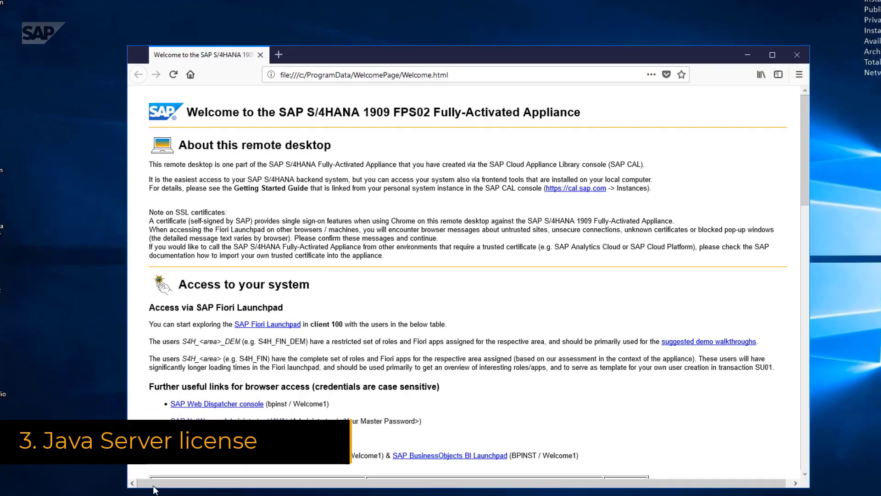
pyautogui.click(231, 426)
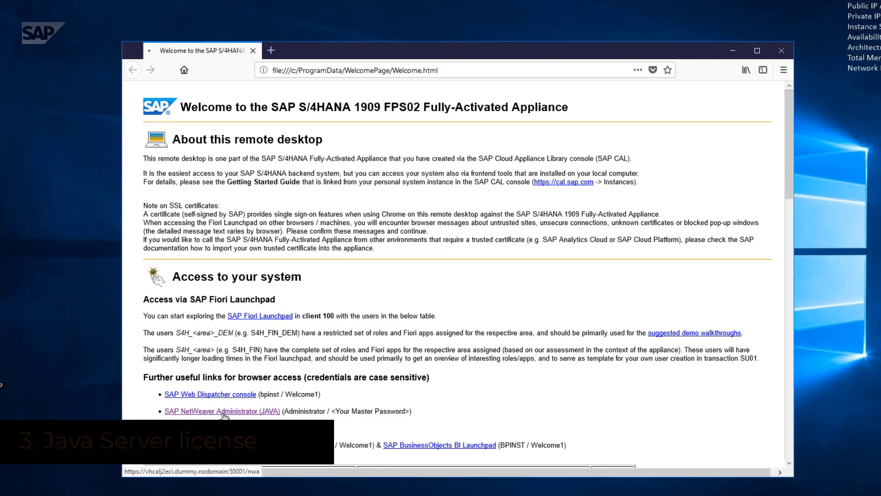
pyautogui.click(503, 213)
pyautogui.write('Administrator')
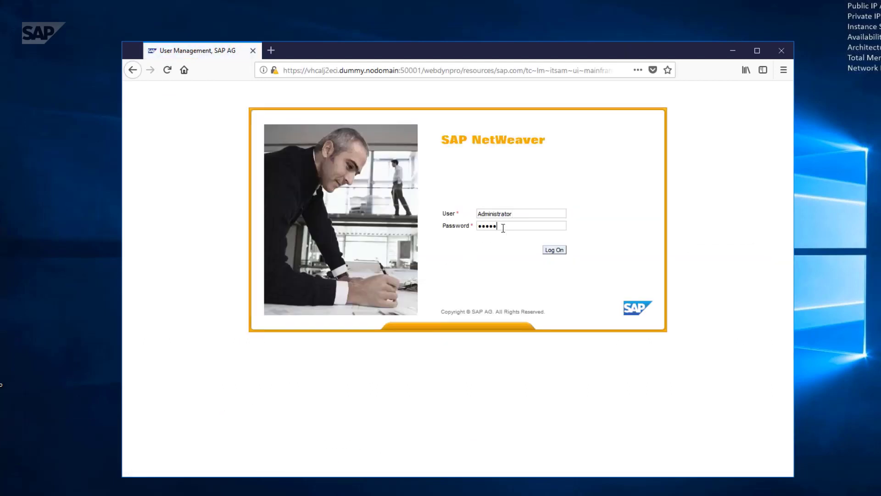
pyautogui.click(560, 252)
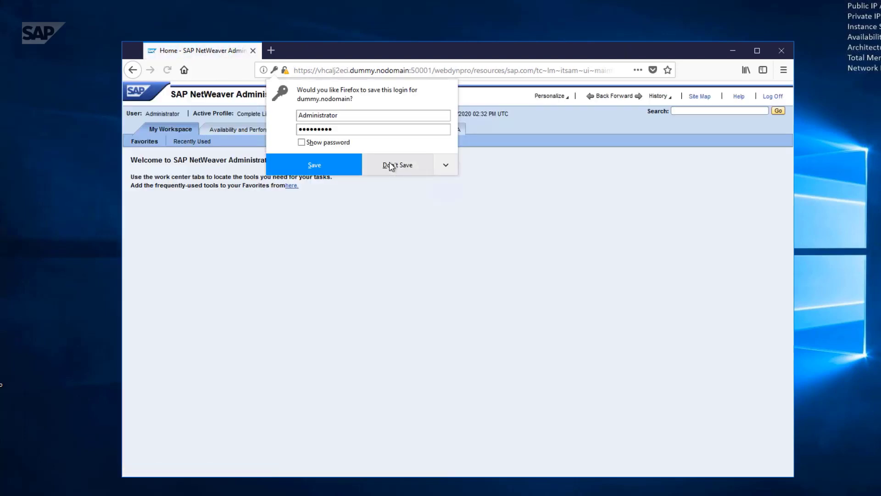
pyautogui.click(390, 165)
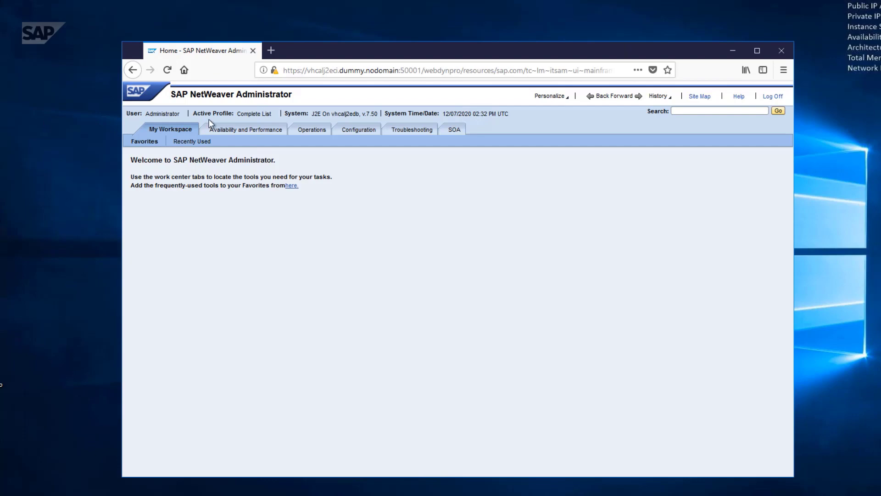
# Step: Open the Java licenses in the infrastructure configuration of SAP NetWeaver Administrator and copy the active hardware key
pyautogui.click(347, 131)
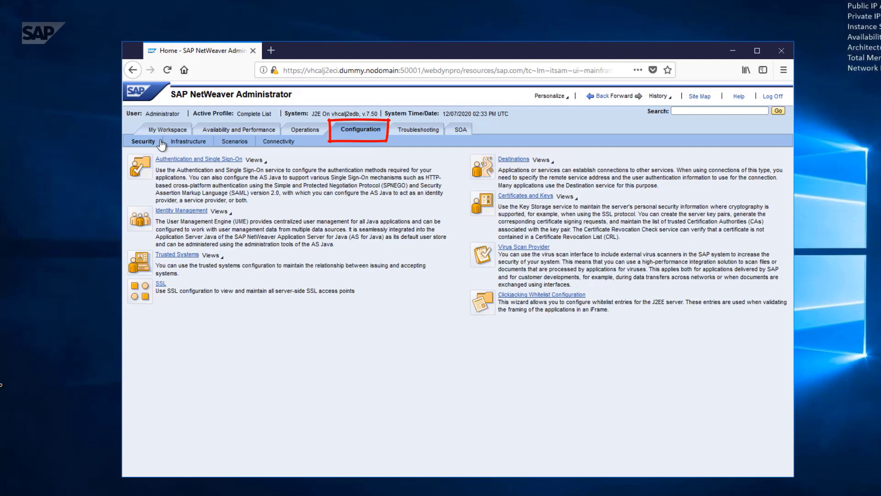
pyautogui.click(186, 143)
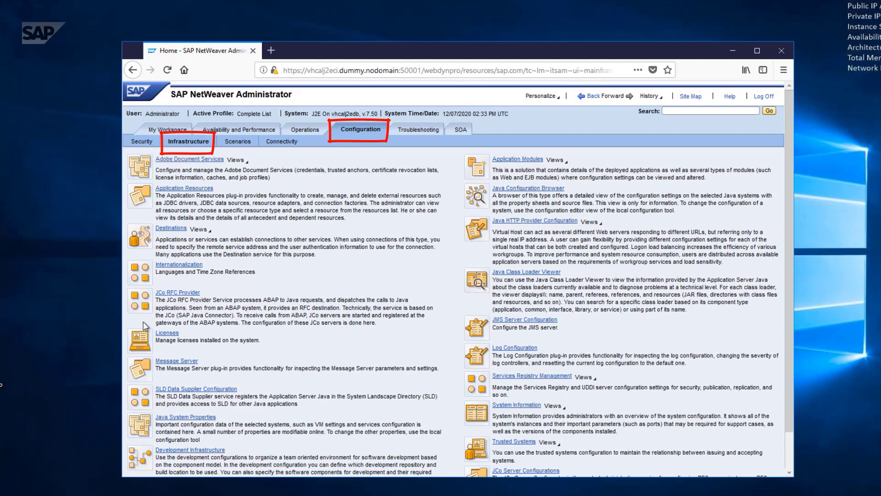
pyautogui.click(168, 334)
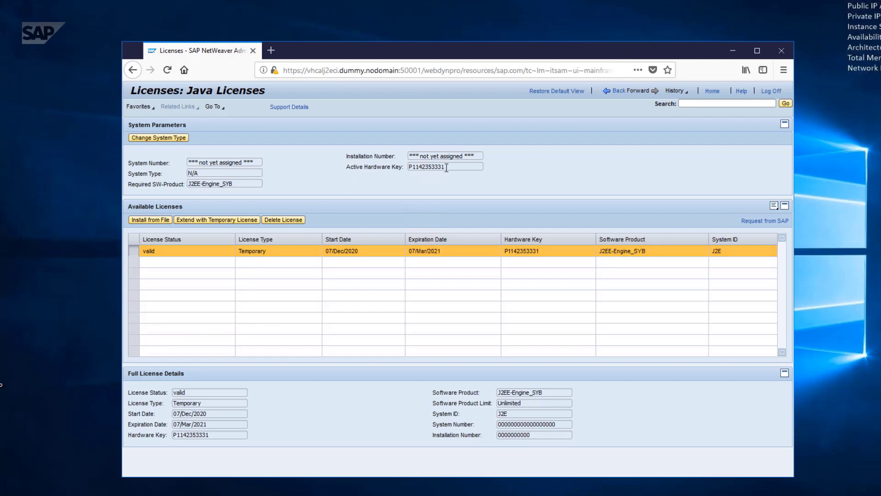
pyautogui.moveTo(425, 170); pyautogui.dragTo(406, 172)
pyautogui.hotkey('ctrl', 'c')
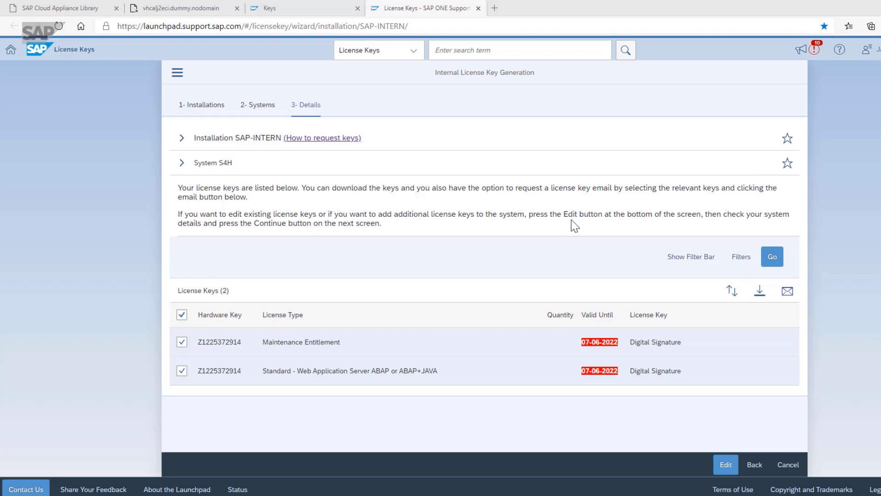
# Step: Return to the systems list in the License Keys wizard and start a new system with product SAP NetWeaver, version SAP NetWeaver 7.5
pyautogui.click(755, 465)
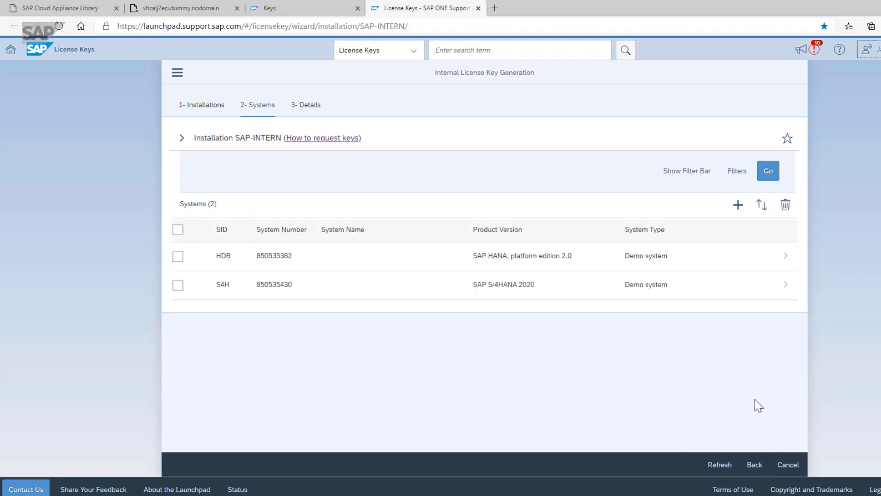
pyautogui.click(738, 205)
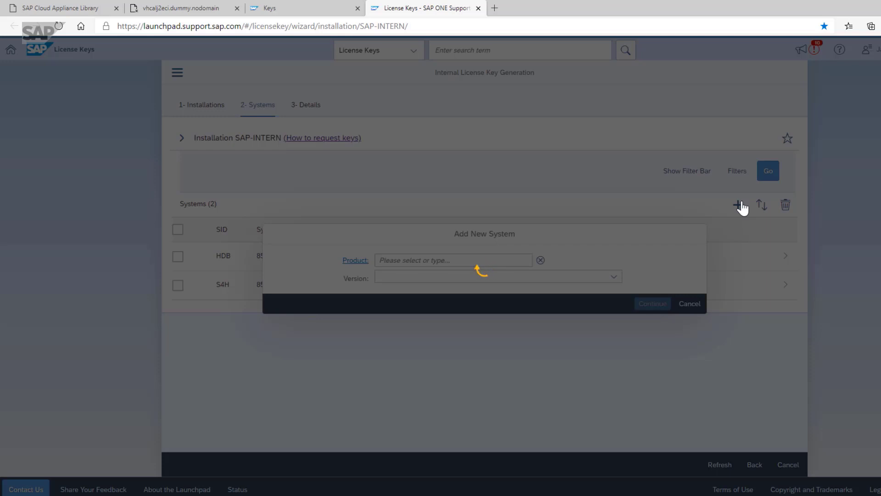
pyautogui.write('SAP Net')
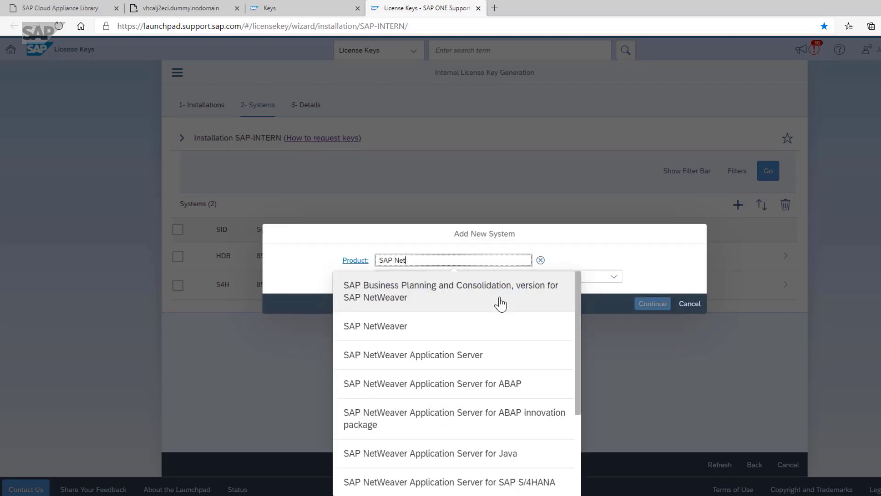
pyautogui.write('Waev')
pyautogui.click(499, 330)
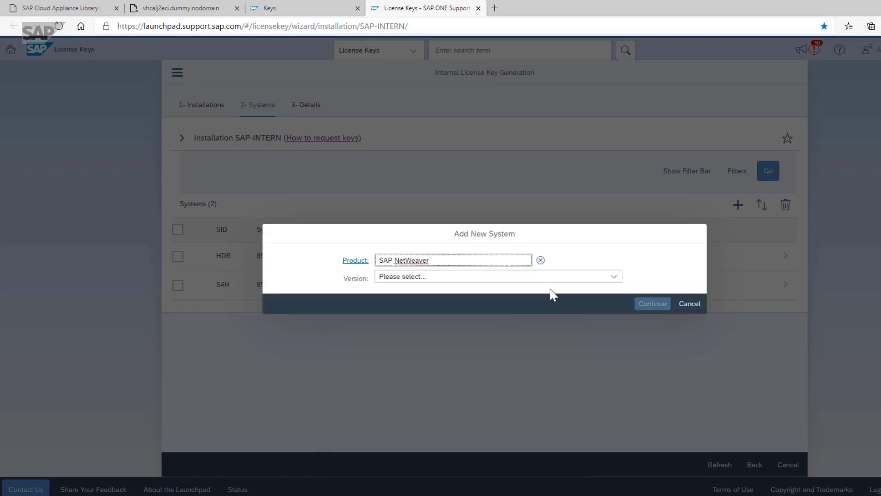
pyautogui.click(599, 278)
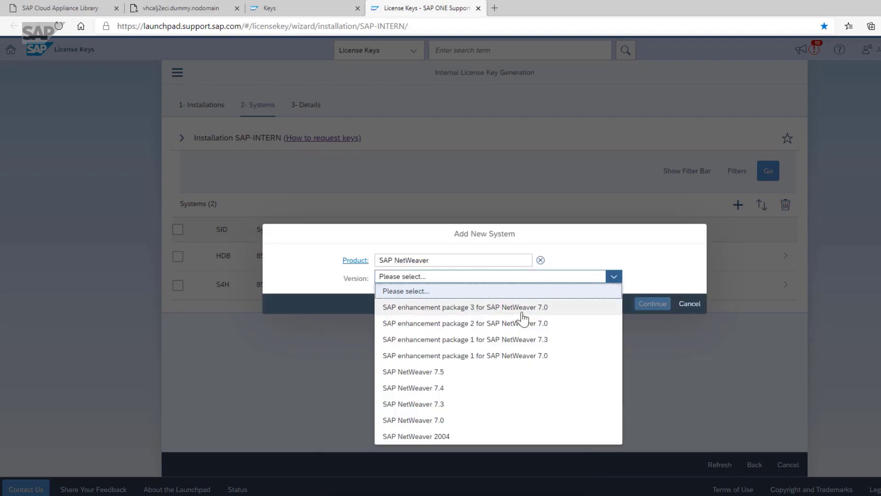
pyautogui.click(477, 373)
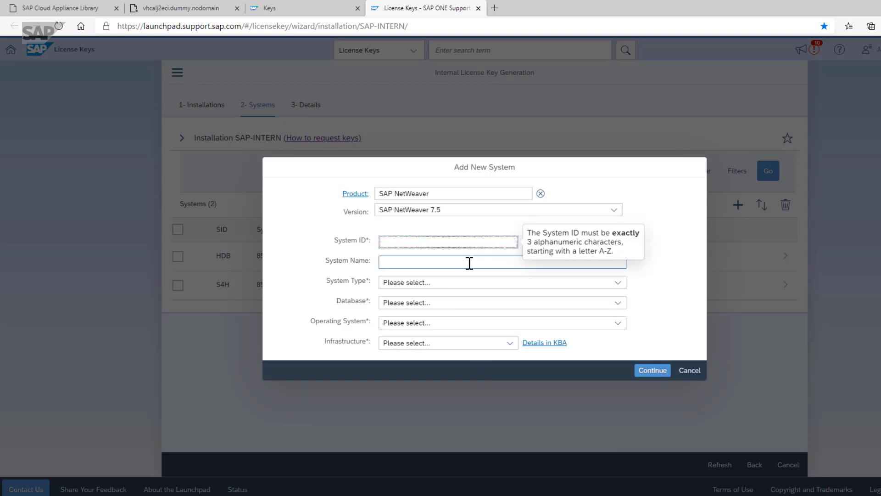
# Step: Define the new system as J2E, Demo system, Sybase Adaptive Server Enterprise (ASE), Linux and Private - On Premise, and continue to its license details
pyautogui.write('J2E')
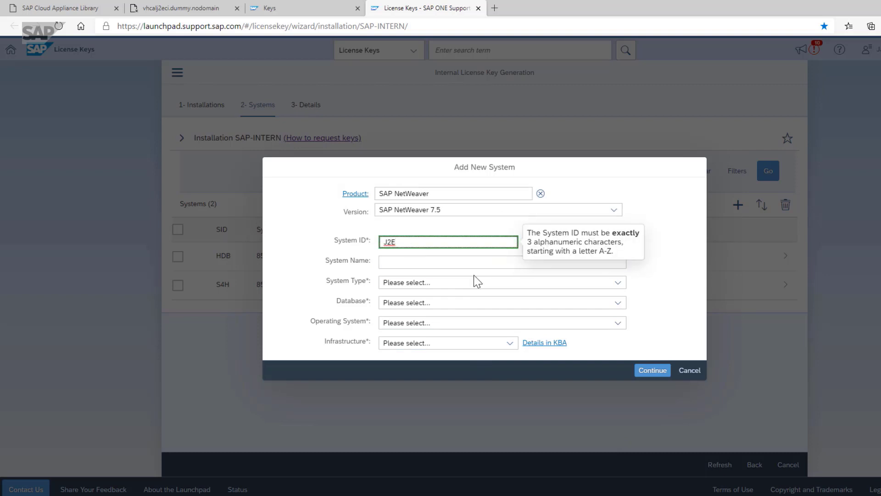
pyautogui.click(468, 284)
pyautogui.click(447, 347)
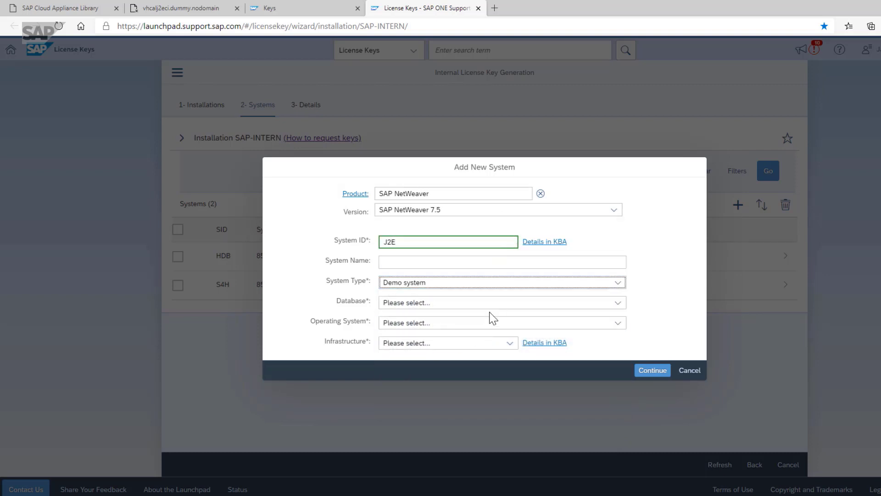
pyautogui.click(498, 300)
pyautogui.click(499, 291)
pyautogui.click(476, 324)
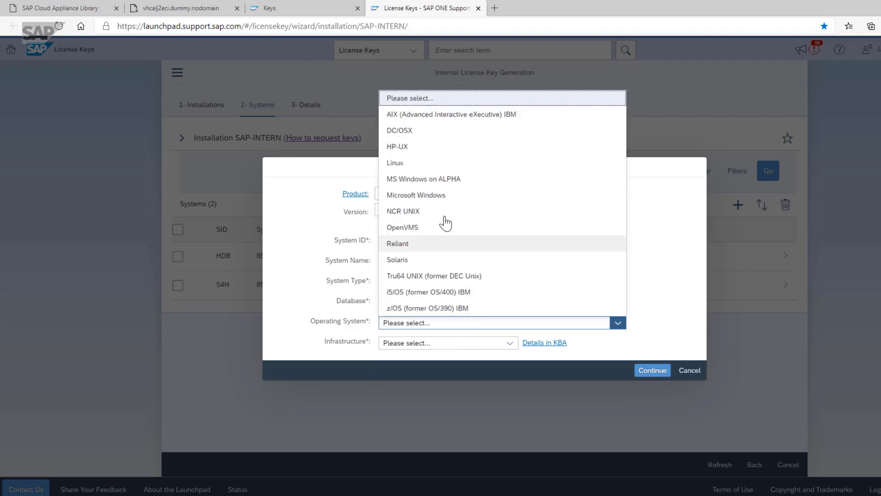
pyautogui.click(423, 171)
pyautogui.click(453, 351)
pyautogui.click(448, 149)
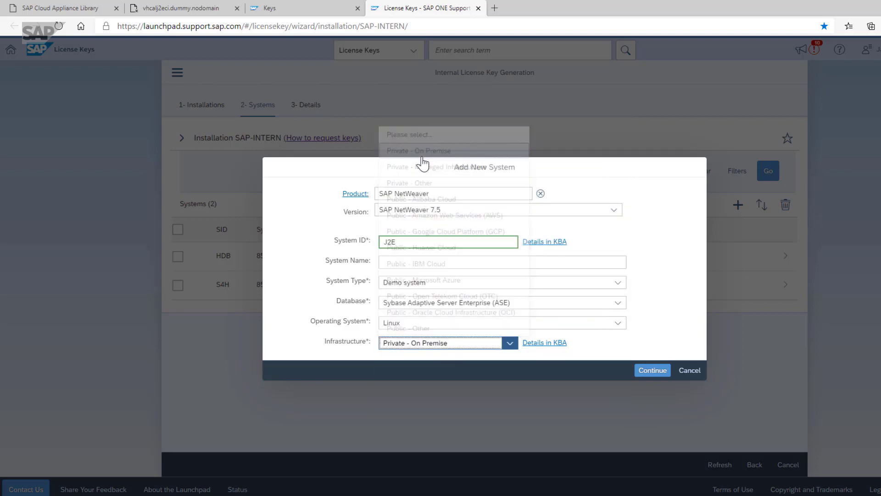
pyautogui.click(653, 370)
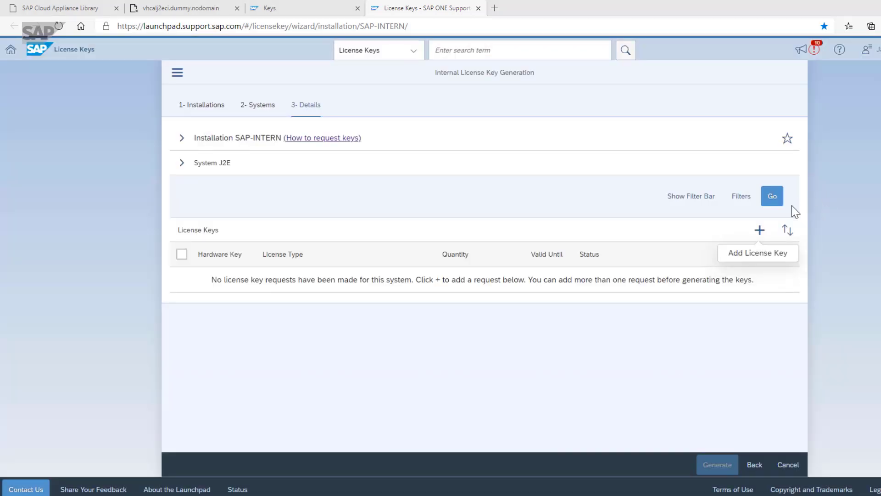
# Step: Add a license key request of type Standard - Web Application Server ABAP or ABAP+JAVA with the copied hardware key
pyautogui.click(761, 231)
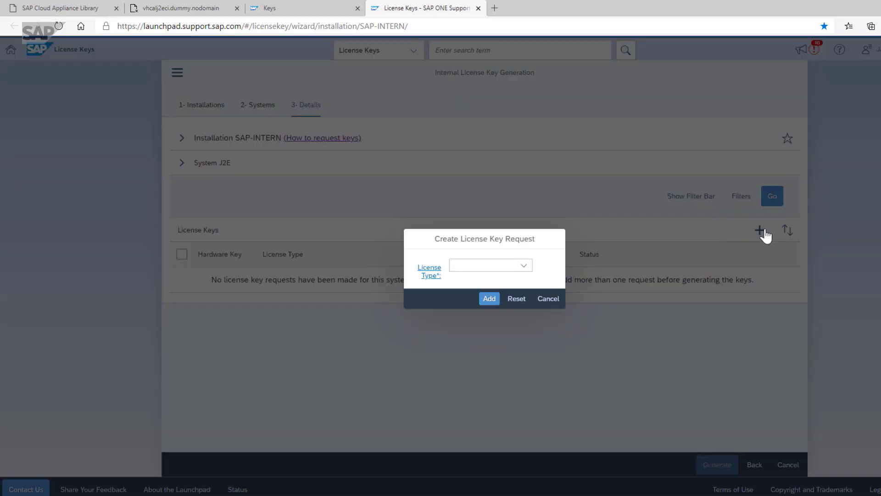
pyautogui.click(478, 274)
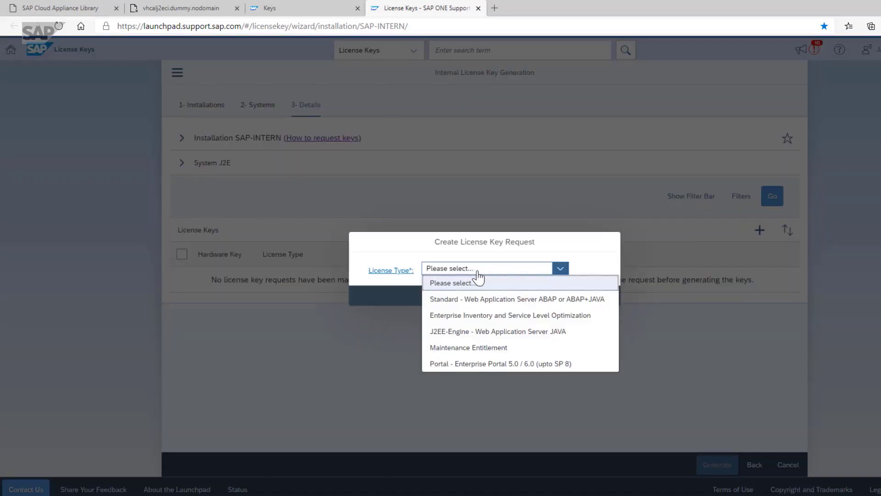
pyautogui.click(506, 300)
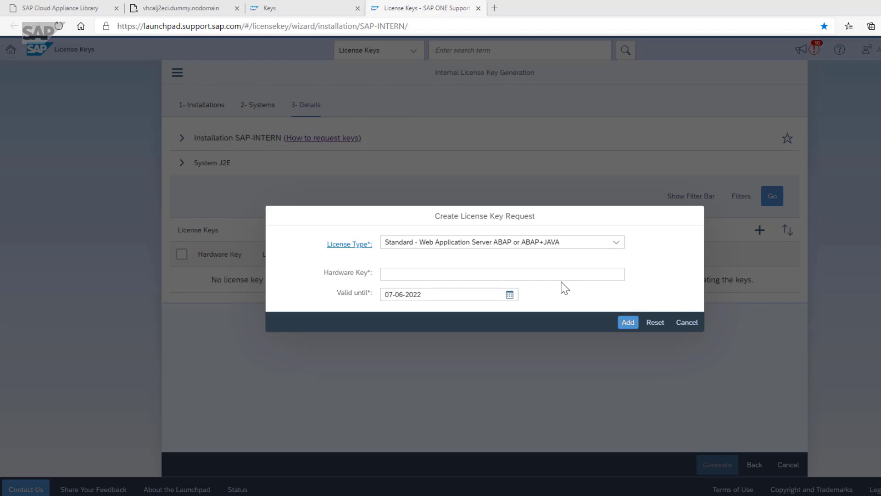
pyautogui.click(522, 275)
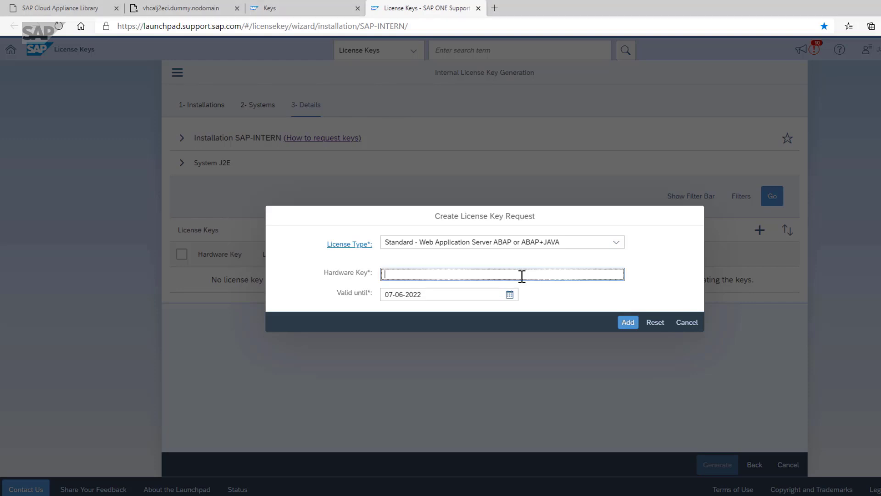
pyautogui.hotkey('ctrl', 'v')
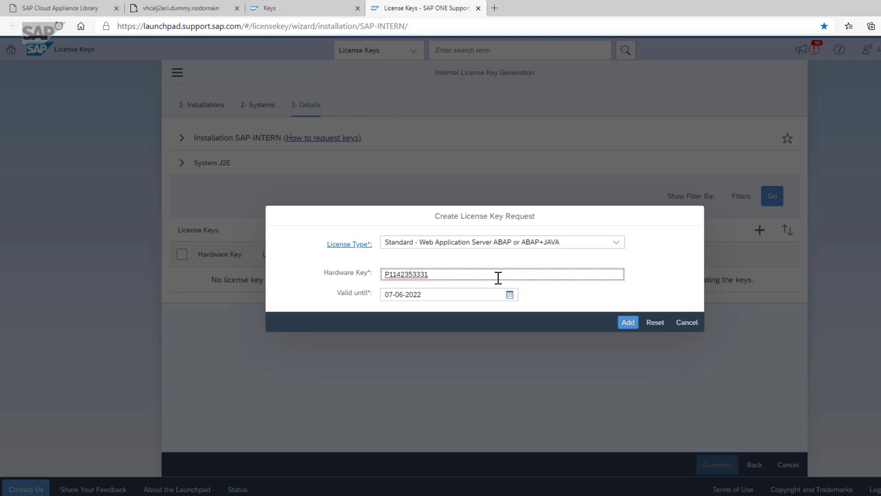
pyautogui.click(628, 322)
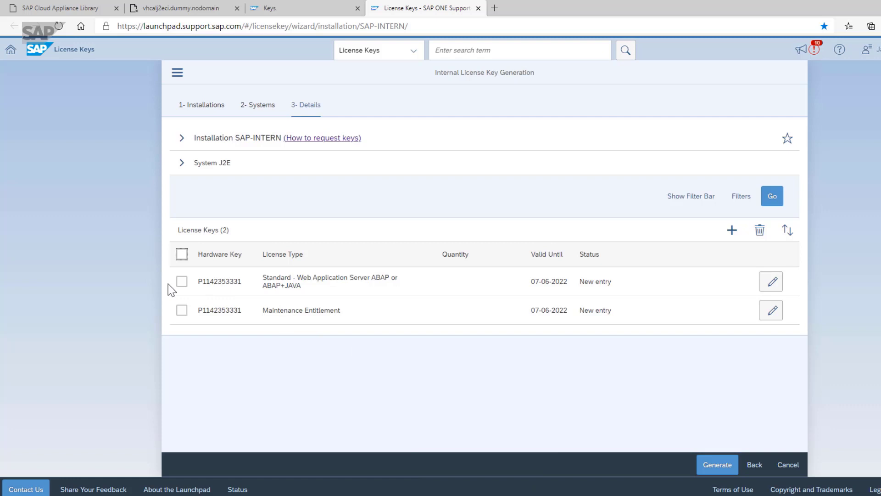
# Step: Generate both requested license keys for system J2E and download them as a file
pyautogui.click(181, 254)
pyautogui.click(723, 468)
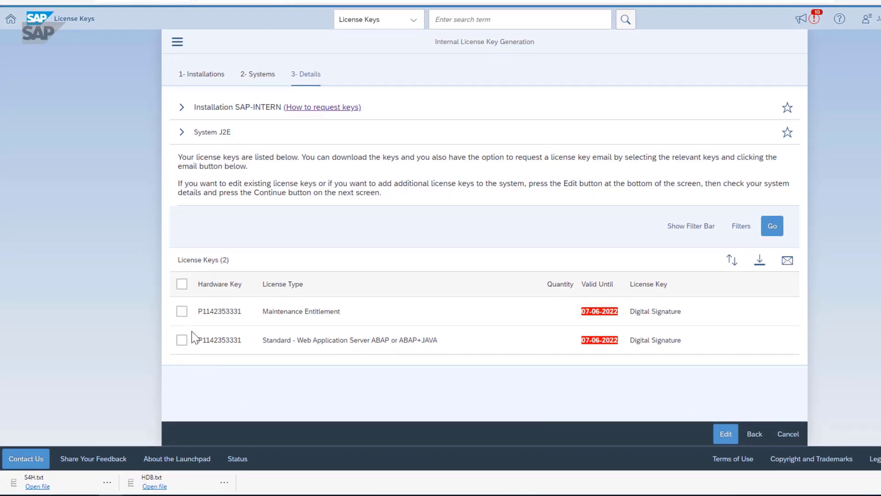
pyautogui.click(182, 285)
pyautogui.click(759, 261)
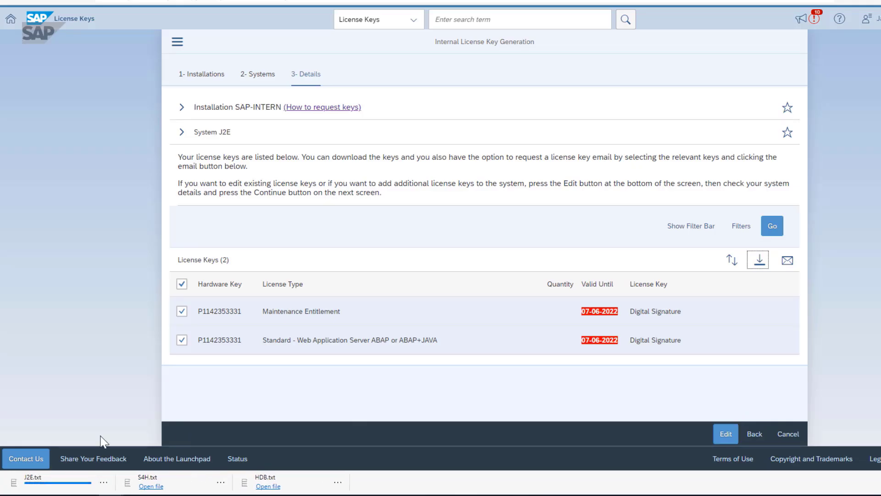
# Step: Show the downloaded J2E.txt in its folder and paste a copy of it onto the remote desktop
pyautogui.click(107, 482)
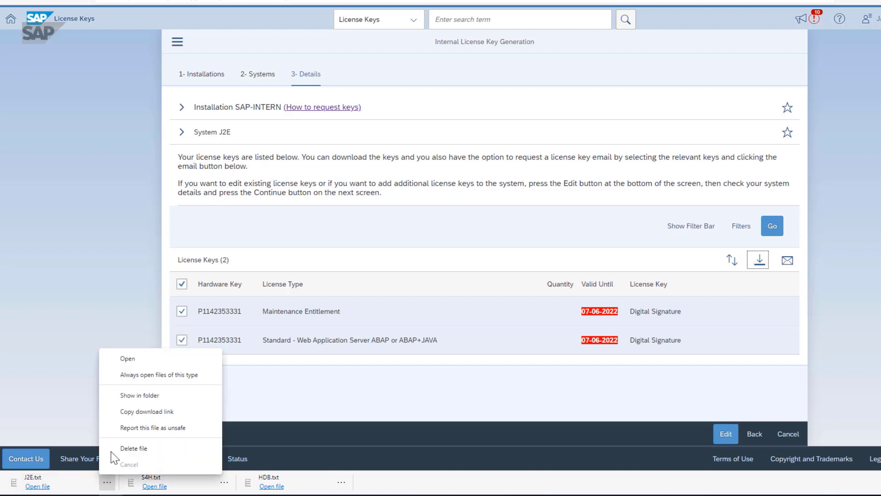
pyautogui.click(146, 395)
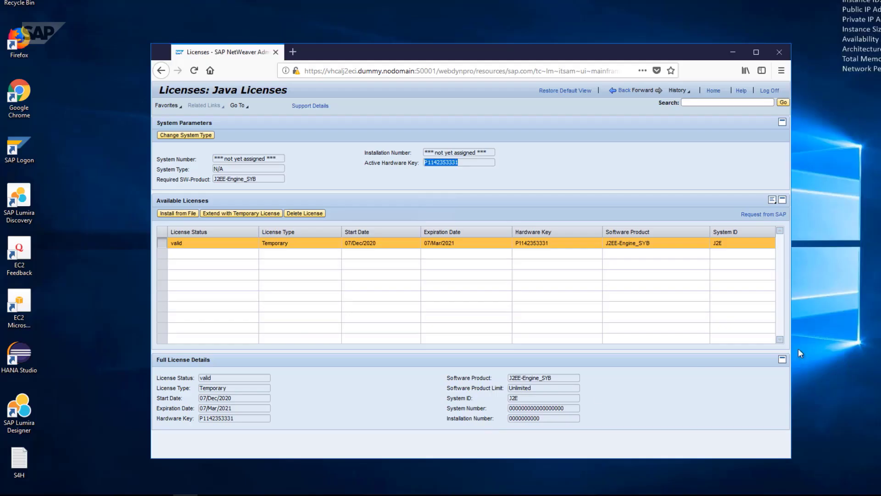
pyautogui.rightClick(842, 336)
pyautogui.click(776, 380)
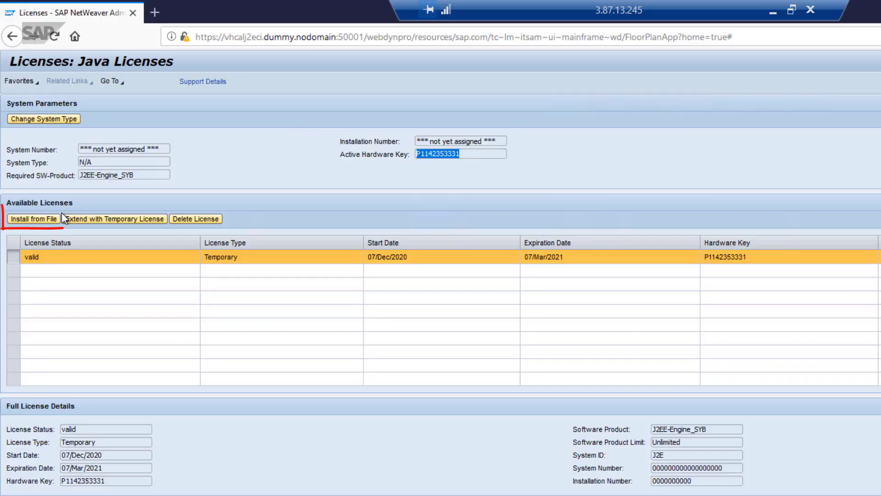
# Step: Install the J2E license file from the Desktop in the Java Licenses page of SAP NetWeaver Administrator
pyautogui.click(33, 219)
pyautogui.click(567, 336)
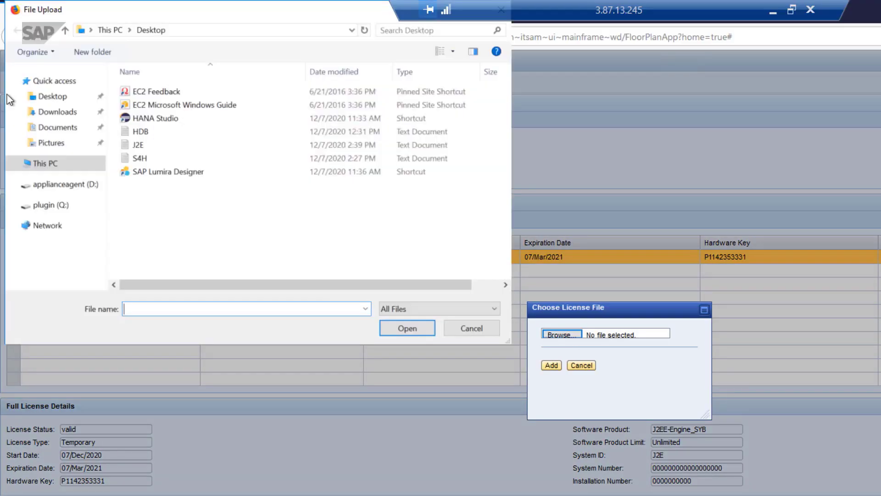
pyautogui.click(28, 97)
pyautogui.click(137, 145)
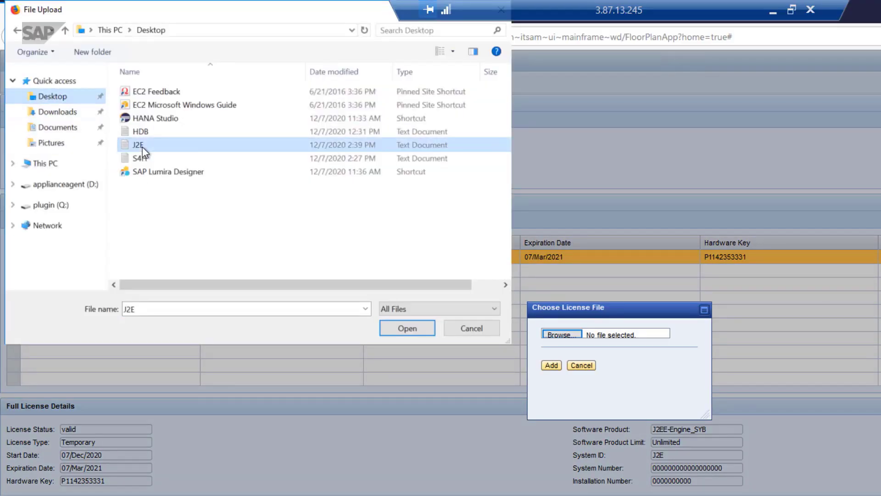
pyautogui.click(398, 329)
pyautogui.click(552, 366)
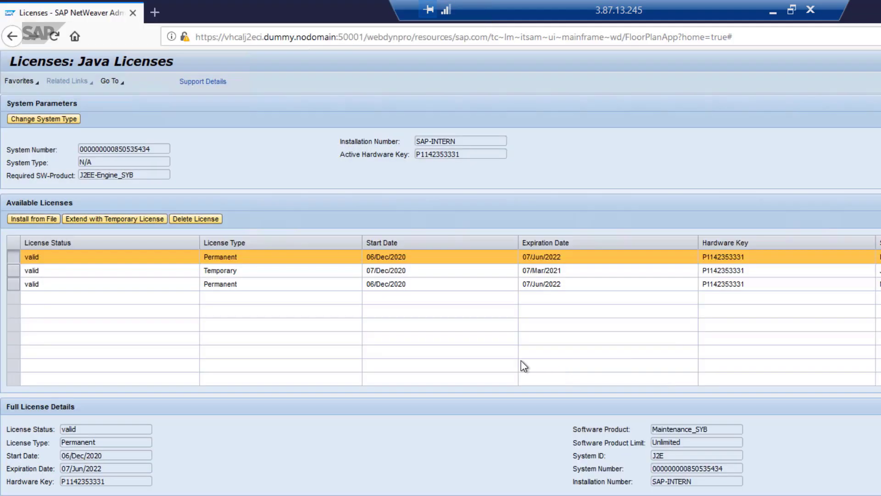
# Step: Minimize the remote desktop session and return to the systems list of installation SAP-INTERN in the License Keys wizard
pyautogui.click(773, 13)
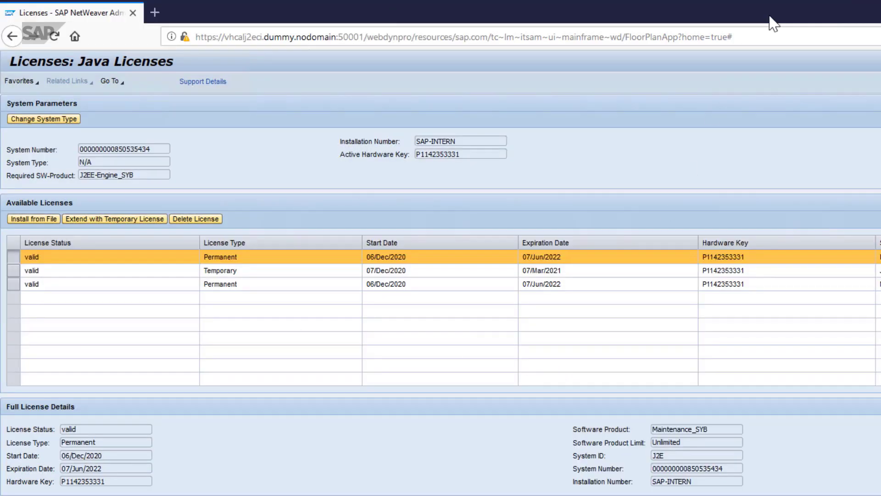
pyautogui.click(787, 185)
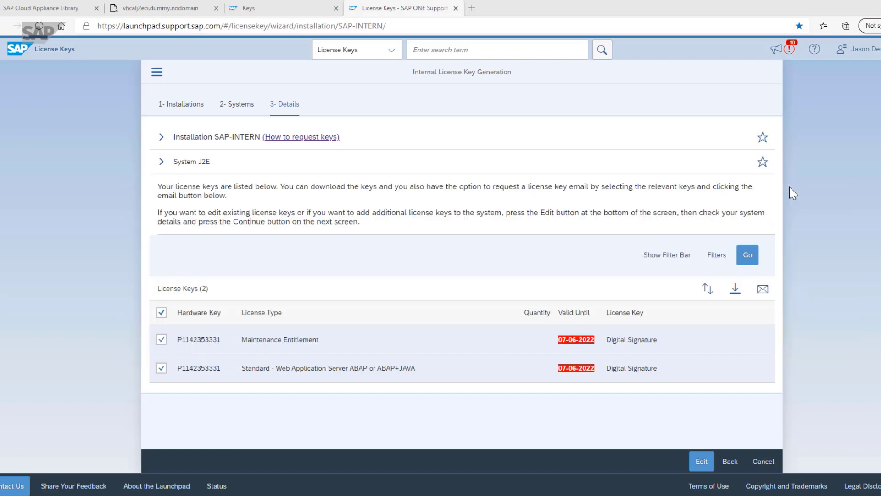
pyautogui.click(731, 462)
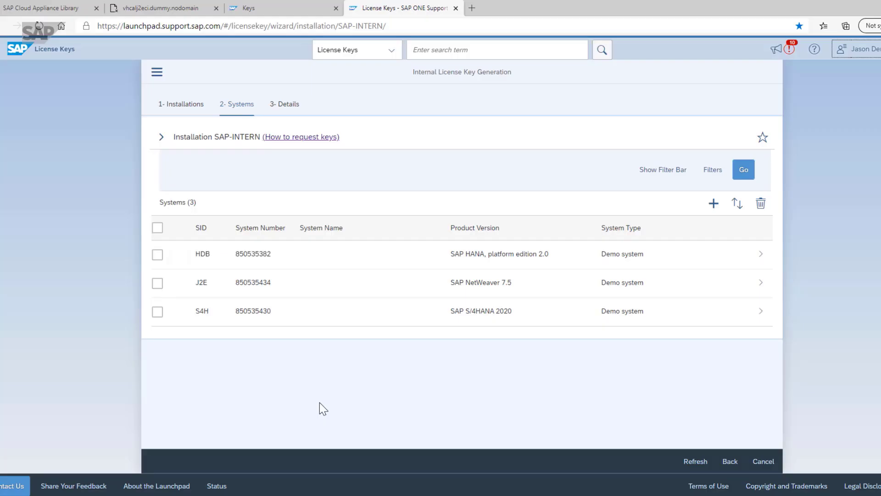